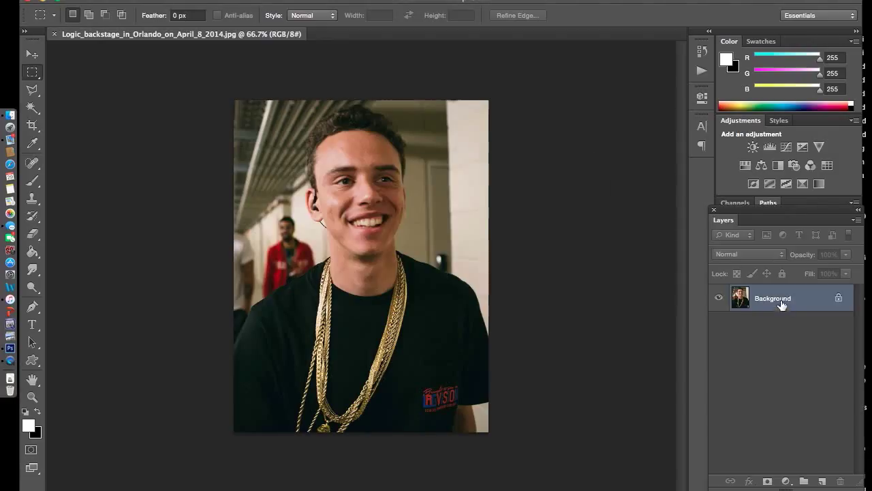
Step: Unlock the Background as Layer 0, sample skin tone 191/125/93 as the foreground colour, and zoom in
key(i)
click(28, 426)
drag(363, 240, 350, 233)
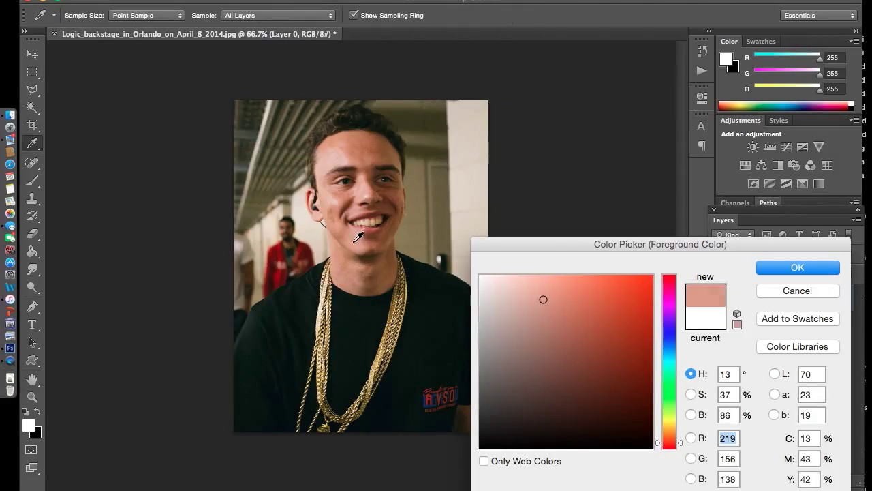
drag(350, 204, 353, 243)
key(Return)
key(m)
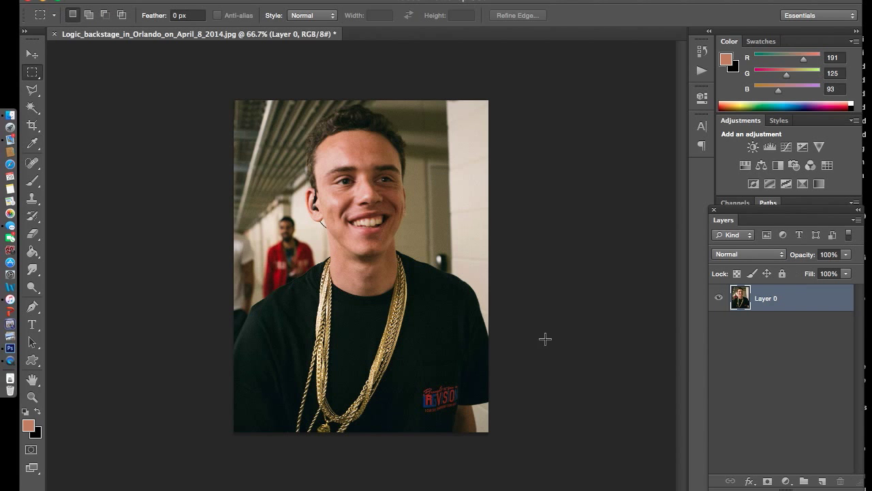
key(super+plus)
key(super+plus)
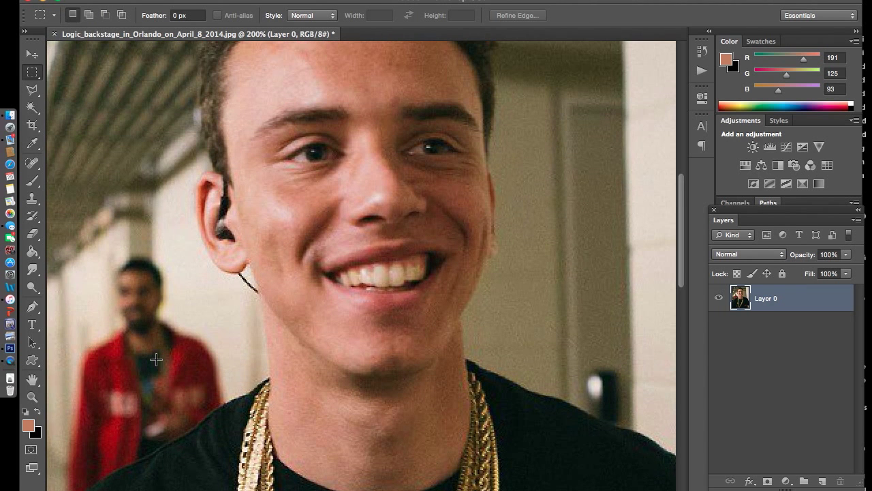
Step: On a new layer, begin the Pen shape outline below the ear and down the neck
key(p)
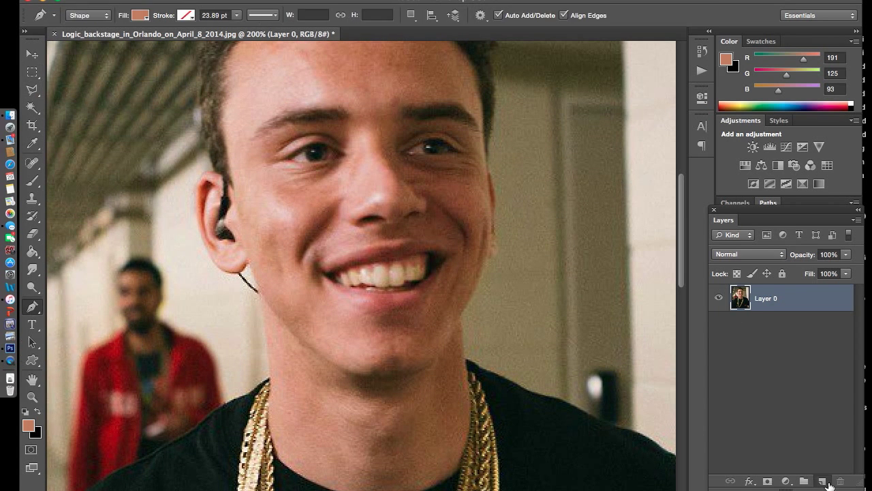
click(822, 481)
key(super+bracketleft)
click(259, 289)
click(264, 320)
click(269, 368)
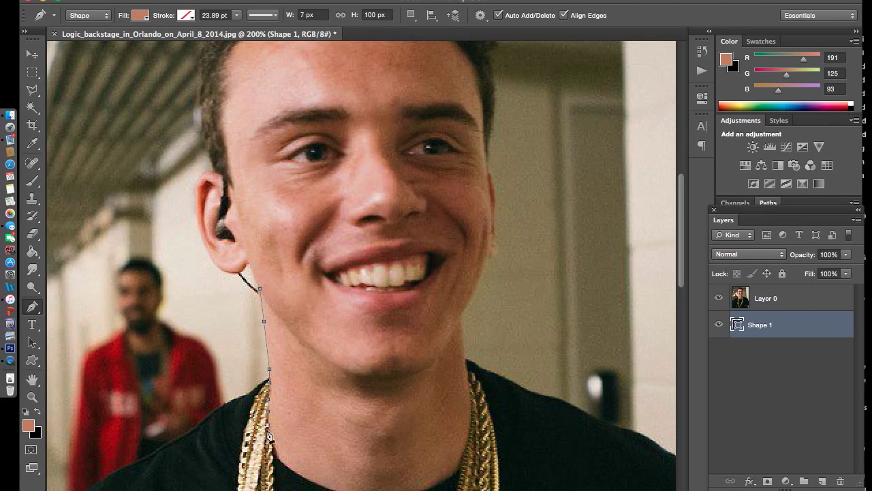
click(273, 452)
click(291, 468)
click(304, 475)
scroll(324, 472, down, 3)
Step: Trace the skin outline along the collar and up its right side to the neck
click(342, 409)
click(356, 412)
click(374, 414)
click(393, 414)
click(410, 410)
click(430, 404)
click(445, 398)
click(459, 386)
click(464, 369)
click(469, 349)
click(472, 329)
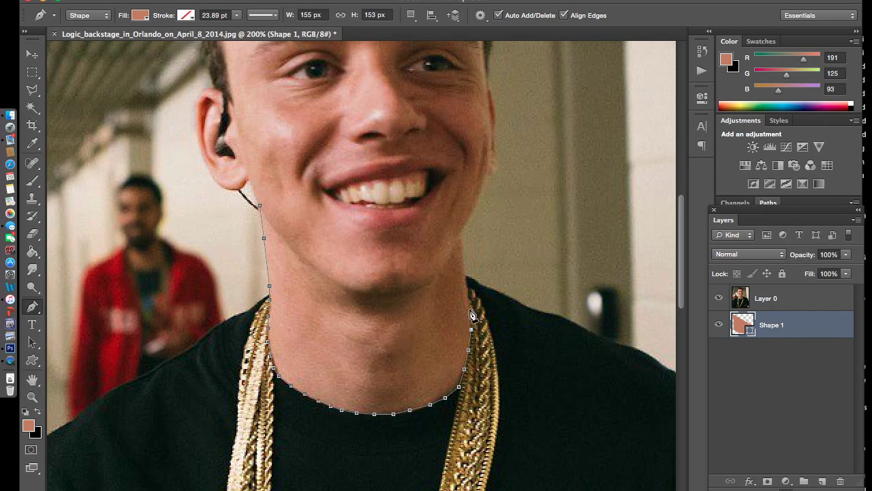
click(460, 239)
Step: Extend the skin outline up the right jaw
scroll(410, 280, right, 3)
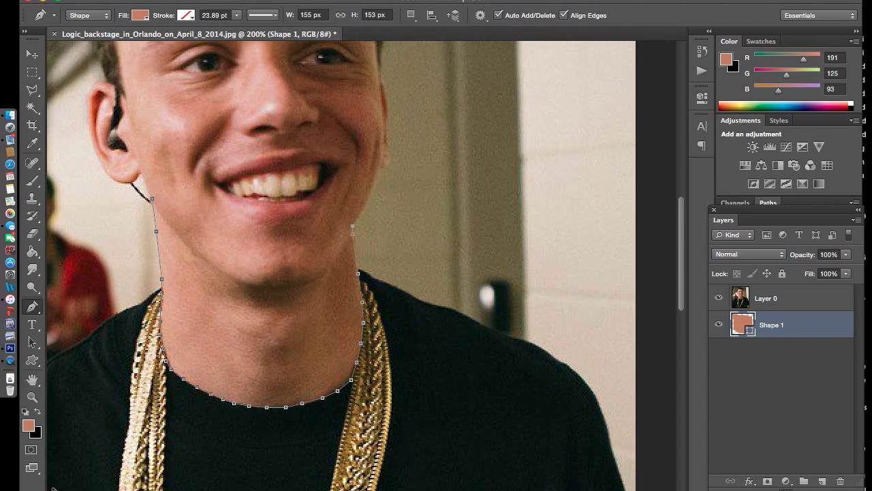
scroll(229, 236, up, 2)
scroll(209, 236, up, 3)
scroll(208, 235, left, 2)
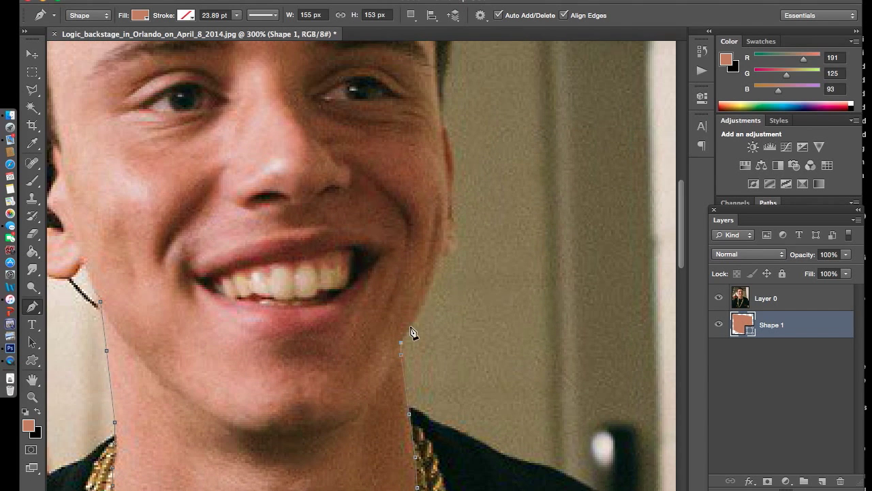
click(425, 298)
click(434, 277)
click(440, 253)
Step: Continue the outline up the right side of the face and cheek
click(454, 254)
click(456, 233)
click(454, 215)
click(452, 194)
click(454, 174)
click(453, 156)
click(451, 139)
click(445, 125)
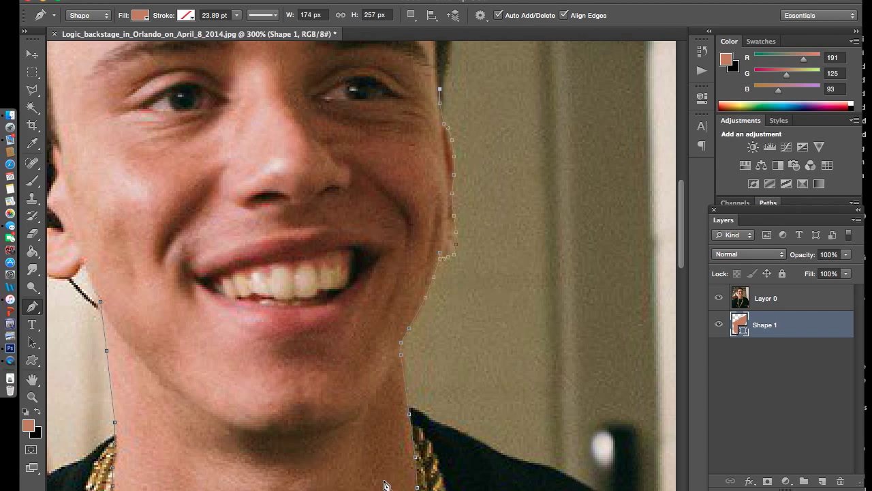
Step: Trace the skin outline up the right temple
scroll(383, 484, up, 5)
click(424, 312)
click(423, 281)
click(420, 260)
click(418, 236)
click(419, 224)
click(413, 205)
Step: Trace the skin outline over the top of the head
click(404, 189)
click(388, 169)
click(374, 153)
click(349, 128)
click(318, 111)
click(298, 107)
Step: Trace left across the forehead to the left end of the hairline
click(278, 104)
click(256, 104)
click(241, 98)
click(231, 96)
click(223, 95)
click(210, 96)
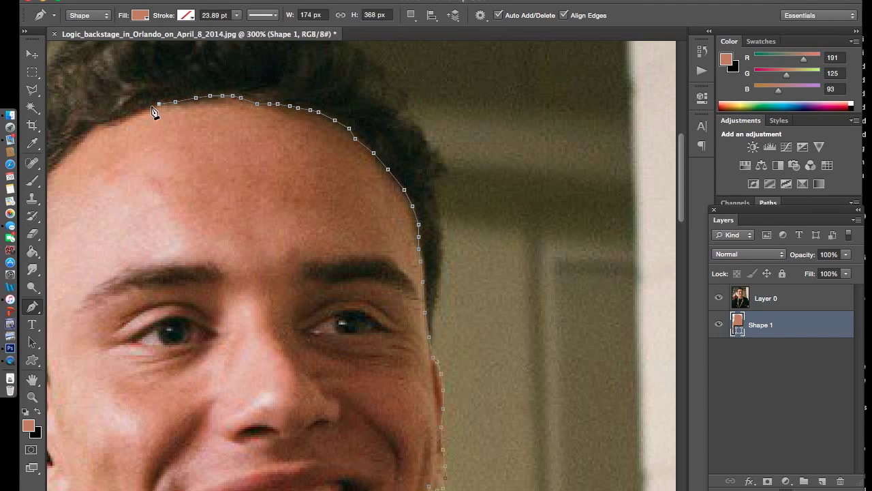
click(151, 106)
Step: Trace the skin outline down the left hairline
scroll(159, 130, left, 7)
scroll(270, 124, left, 1)
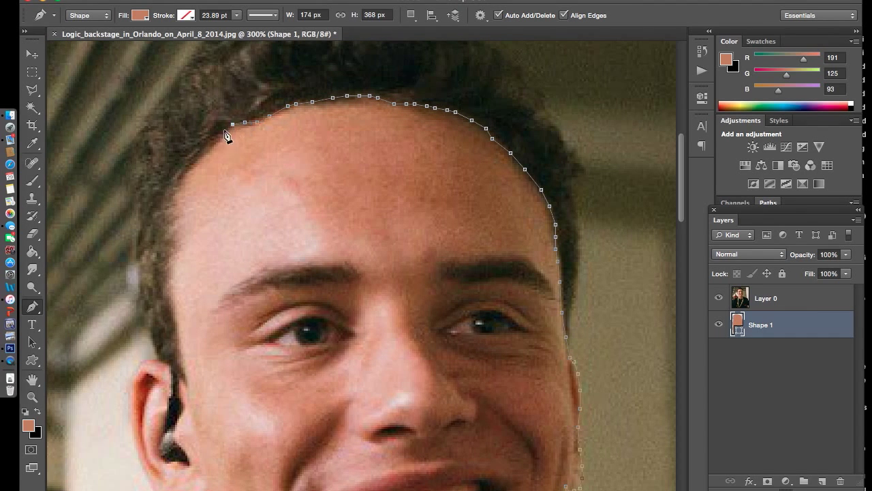
click(201, 152)
click(187, 171)
click(178, 182)
click(171, 195)
scroll(174, 235, down, 1)
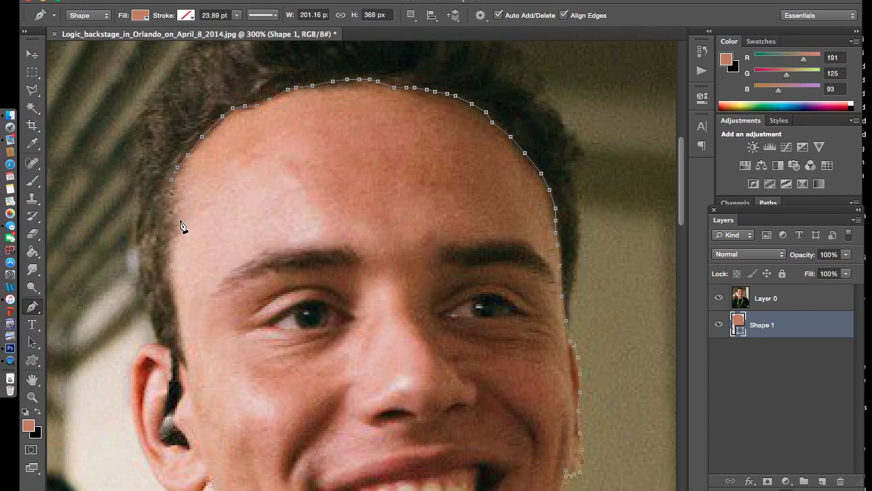
scroll(181, 224, right, 2)
click(138, 232)
click(137, 247)
click(126, 282)
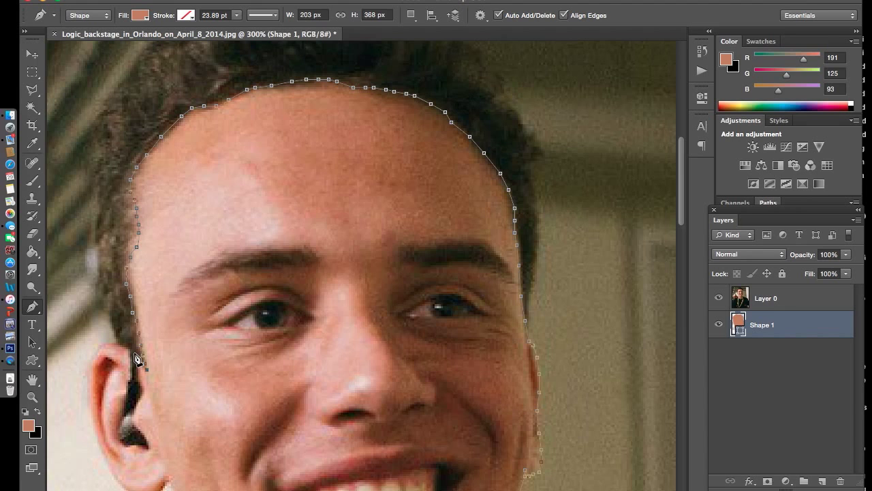
Step: Trace around the ear's outer edge to complete the Shape 1 skin layer
click(115, 345)
scroll(115, 342, down, 5)
scroll(114, 339, left, 2)
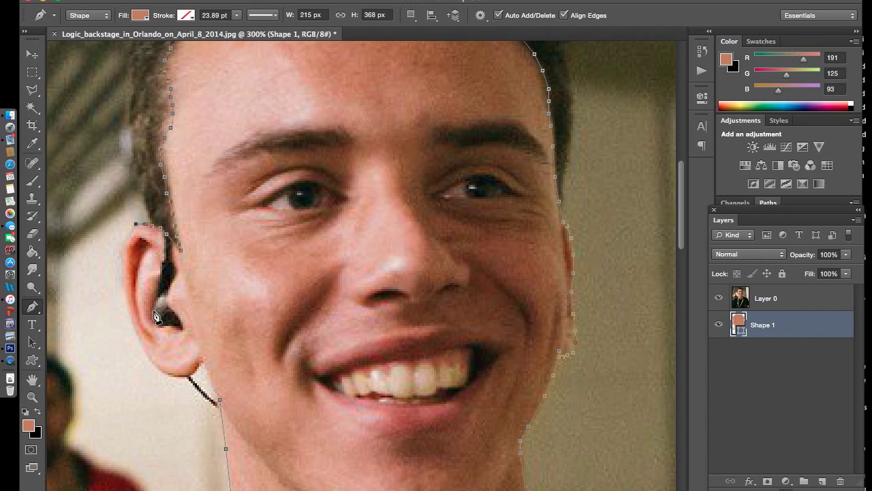
click(125, 246)
click(123, 269)
click(123, 297)
right_click(123, 298)
right_click(124, 301)
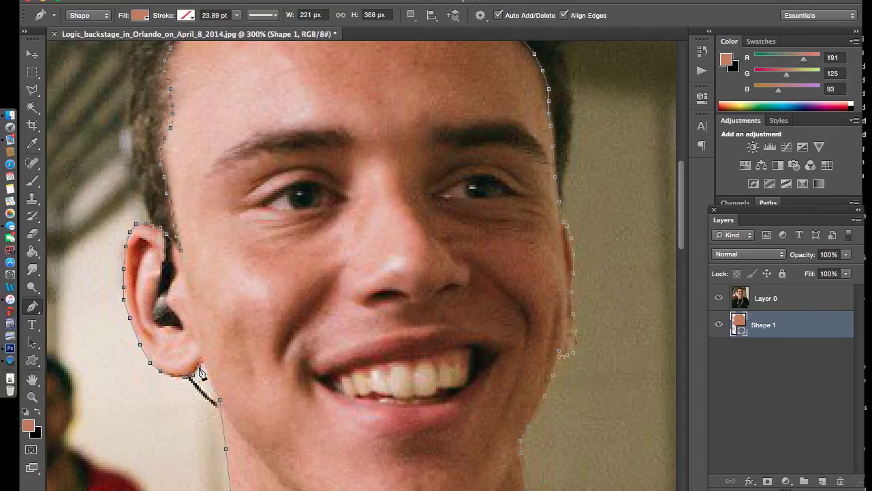
scroll(266, 414, down, 5)
scroll(307, 418, up, 10)
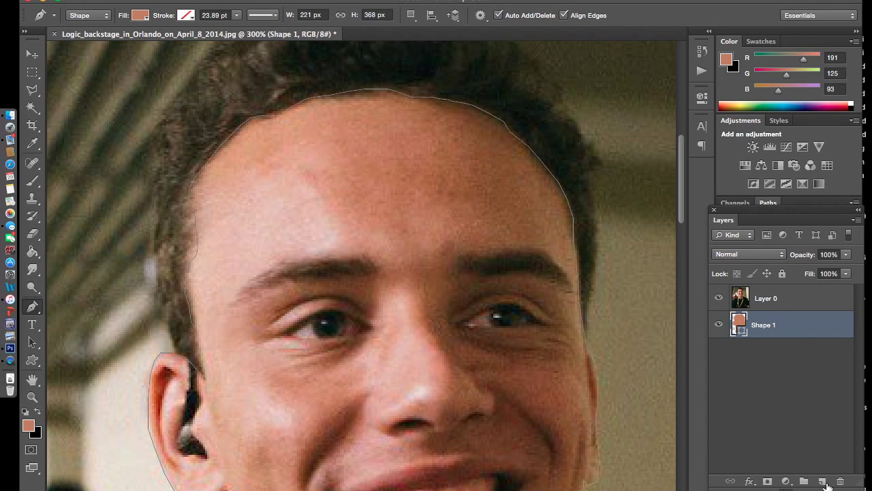
click(816, 479)
Step: Darken the foreground colour to shadow tone 159/96/67
click(28, 425)
click(775, 373)
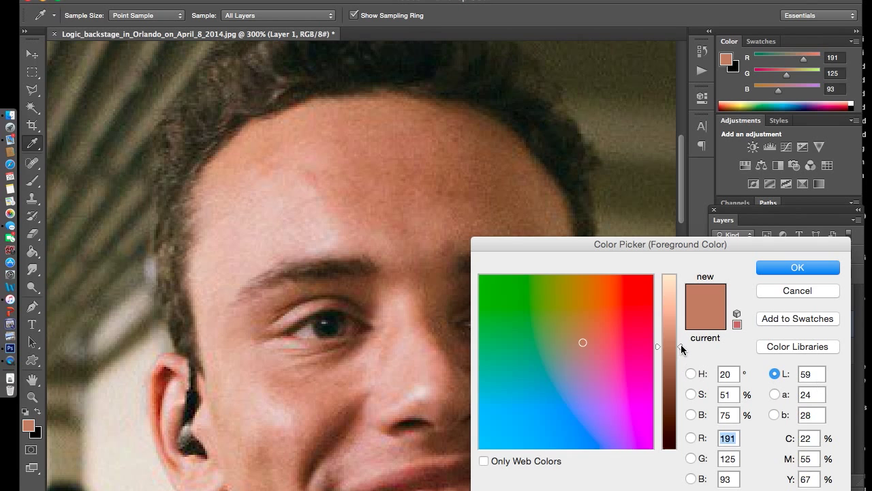
drag(679, 351, 679, 368)
click(808, 266)
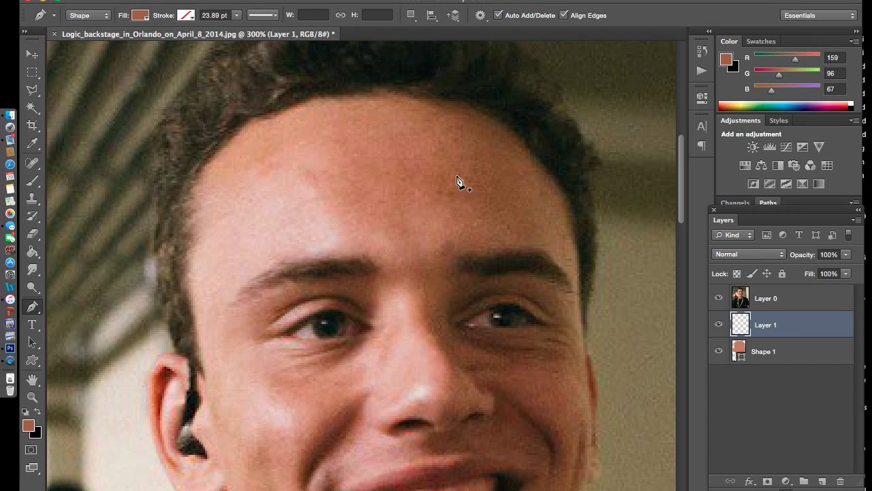
Step: Trace the shadow shape from hairline past the eyebrow, down the cheek, along the collar
mouse_move(447, 100)
mouse_down()
mouse_move(405, 98)
mouse_move(335, 146)
mouse_move(370, 237)
mouse_move(409, 264)
mouse_move(245, 371)
mouse_up()
scroll(254, 400, down, 1)
scroll(254, 400, down, 2)
drag(245, 282, 314, 289)
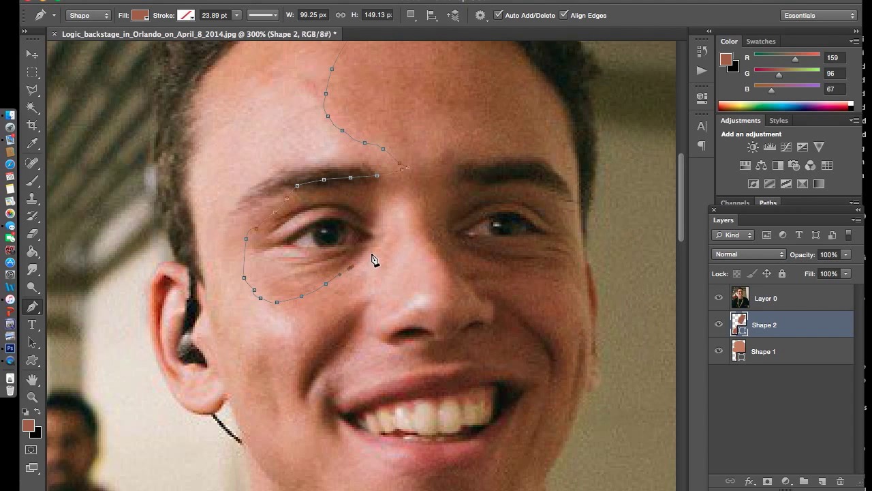
mouse_move(421, 232)
mouse_down()
mouse_move(453, 286)
mouse_move(424, 370)
mouse_up()
scroll(436, 346, down, 2)
mouse_move(429, 336)
mouse_down()
mouse_move(415, 424)
mouse_move(384, 444)
mouse_move(450, 461)
mouse_up()
scroll(422, 403, down, 3)
scroll(383, 444, down, 1)
scroll(449, 461, down, 6)
mouse_move(405, 314)
mouse_down()
mouse_move(448, 359)
mouse_move(500, 352)
mouse_up()
drag(547, 312, 560, 263)
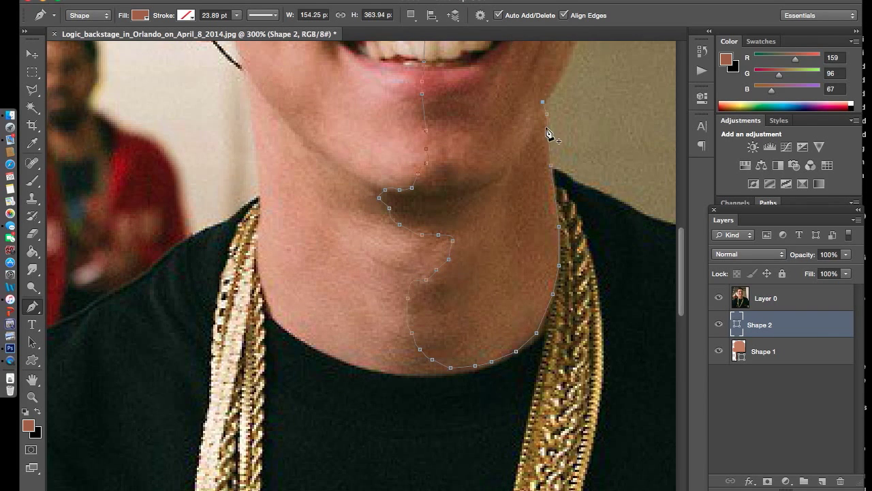
Step: Extend the shadow up the right neck and cheek and close it at the hairline
scroll(532, 177, up, 5)
mouse_move(522, 236)
mouse_down()
mouse_move(545, 189)
mouse_move(545, 152)
mouse_up()
scroll(546, 113, up, 5)
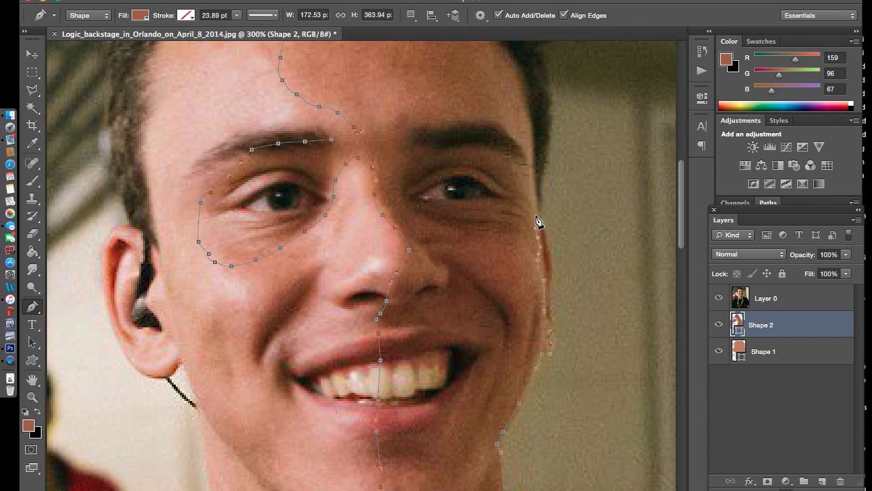
scroll(523, 169, up, 2)
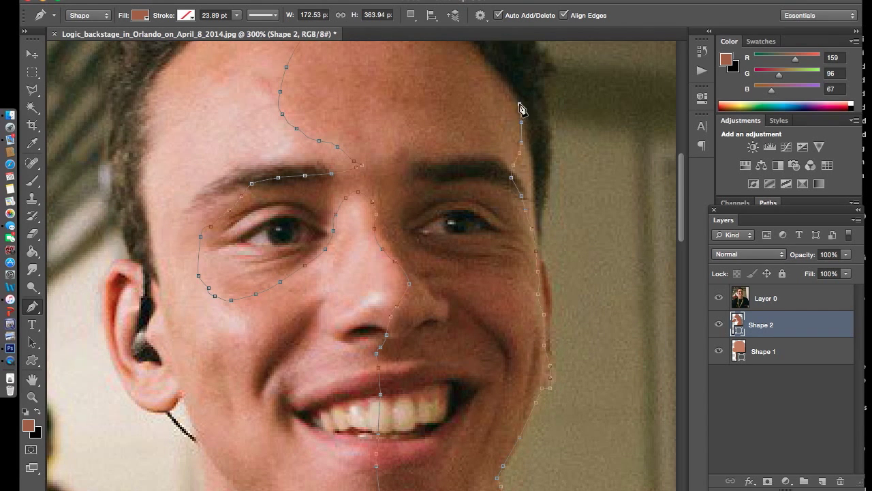
scroll(459, 169, up, 10)
drag(458, 367, 421, 341)
Step: Hide Layer 0, set the shadow's opacity to 42%, then show Layer 0 again
click(719, 298)
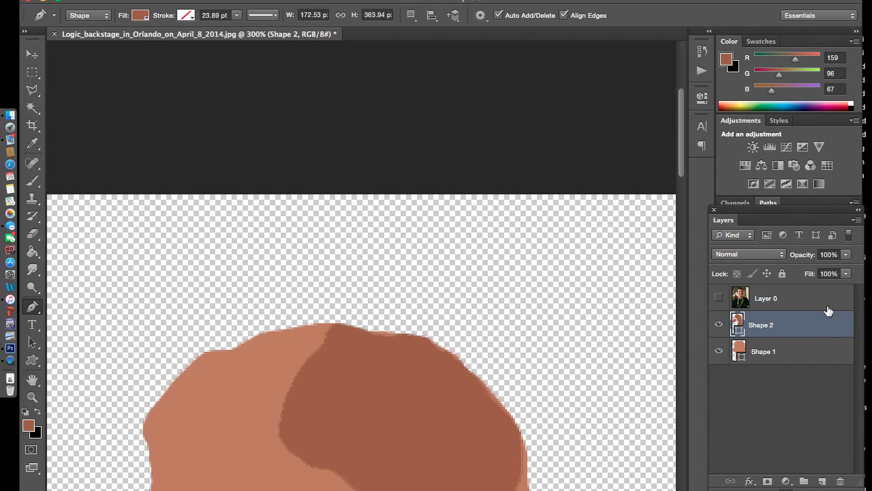
scroll(341, 327, down, 5)
scroll(341, 327, down, 2)
drag(845, 254, 818, 270)
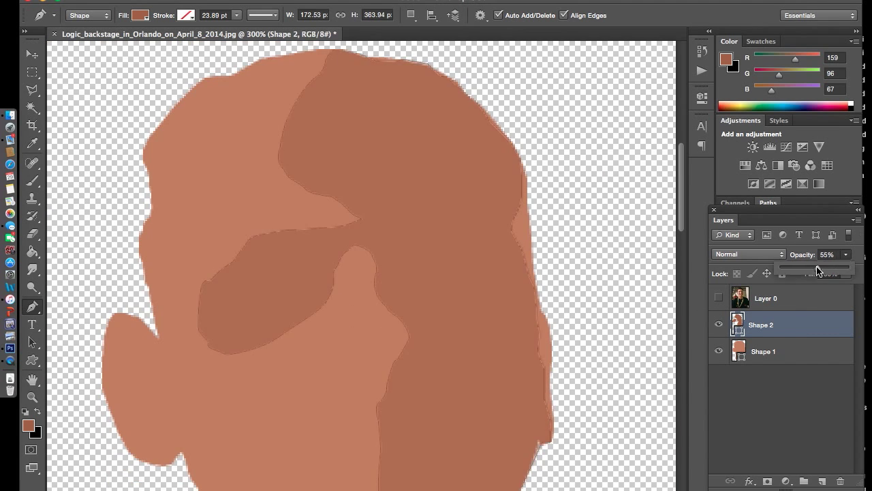
click(777, 300)
click(721, 300)
scroll(314, 75, up, 5)
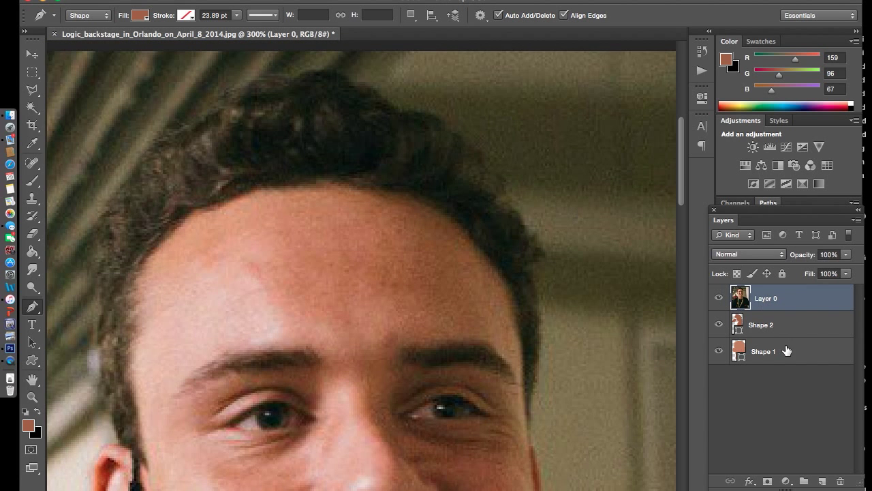
Step: Sample a dark brown hair colour (69/55/44) as the foreground colour
click(28, 425)
click(405, 187)
click(337, 171)
click(203, 139)
click(190, 174)
click(797, 267)
Step: With the Pen tool active, add a new empty layer below the Shape 1 skin layer
key(p)
click(802, 360)
click(822, 481)
drag(774, 360, 774, 387)
Step: Trace the hair outline up the right side and around the head
click(529, 448)
click(529, 425)
click(531, 401)
click(534, 382)
click(538, 355)
click(542, 327)
click(539, 296)
click(537, 278)
click(535, 262)
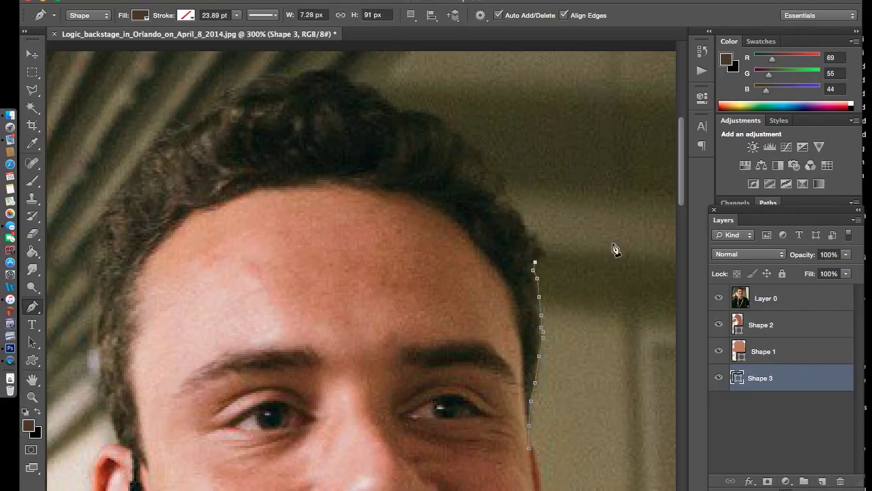
click(537, 239)
click(521, 215)
click(503, 175)
click(480, 154)
click(459, 137)
click(450, 128)
Step: Continue the hair outline across the top of the head toward the left
click(437, 116)
click(419, 109)
click(386, 98)
click(335, 70)
click(273, 76)
click(226, 91)
click(217, 95)
click(194, 112)
Step: Trace down the left side to the ear and close the hair shape as Shape 3
scroll(150, 122, down, 1)
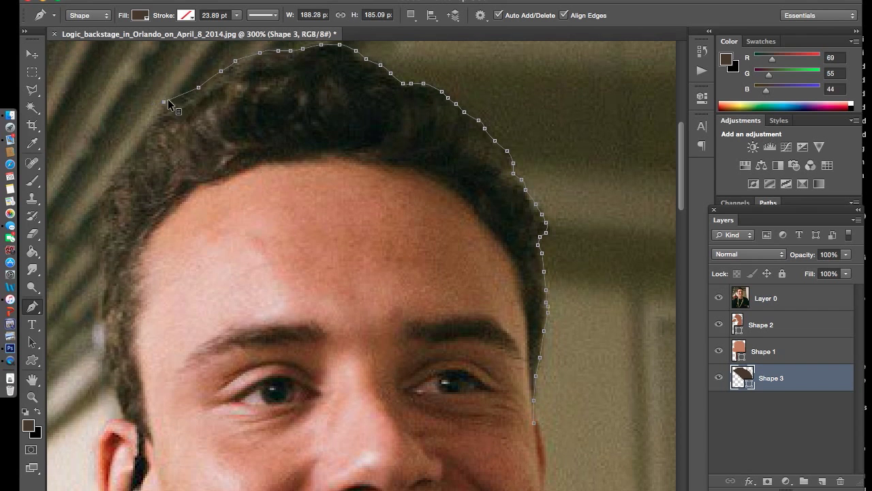
click(150, 127)
click(129, 146)
click(111, 173)
click(96, 202)
click(93, 231)
scroll(98, 276, down, 3)
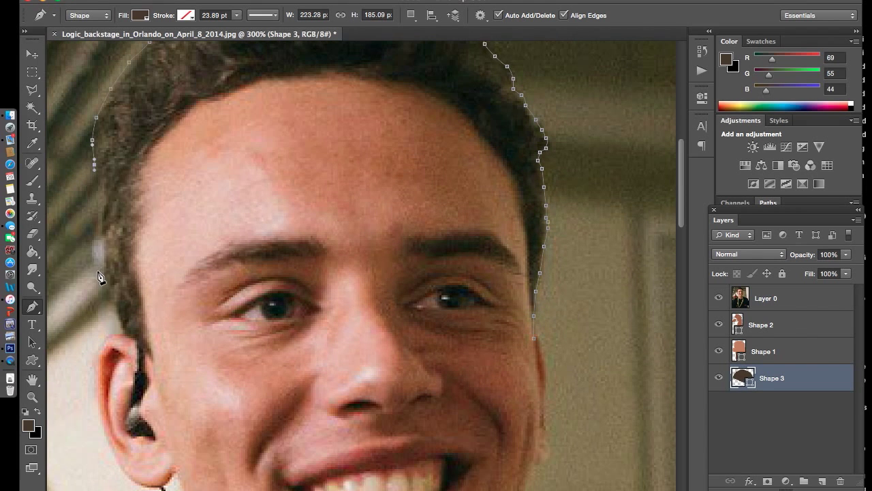
click(101, 205)
click(100, 234)
click(99, 251)
click(97, 268)
click(99, 285)
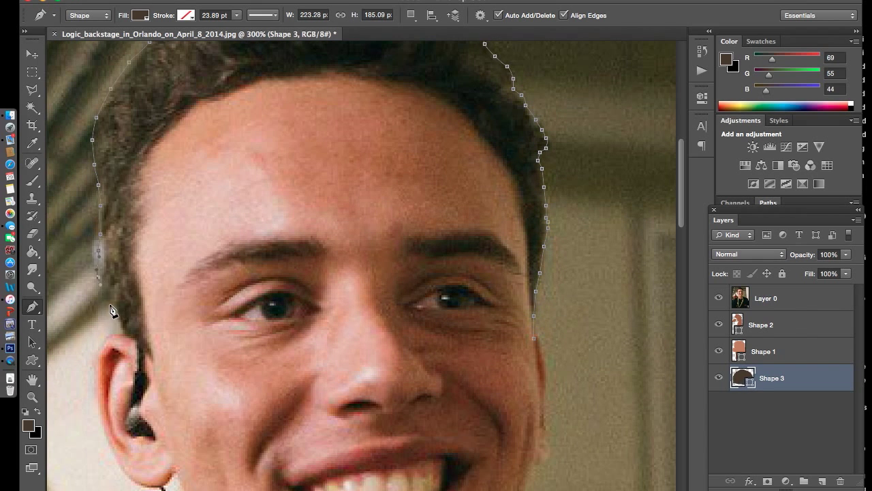
Step: Select the shadow shape layer and begin a Shape 4 outline at the right eyebrow
click(724, 302)
click(757, 325)
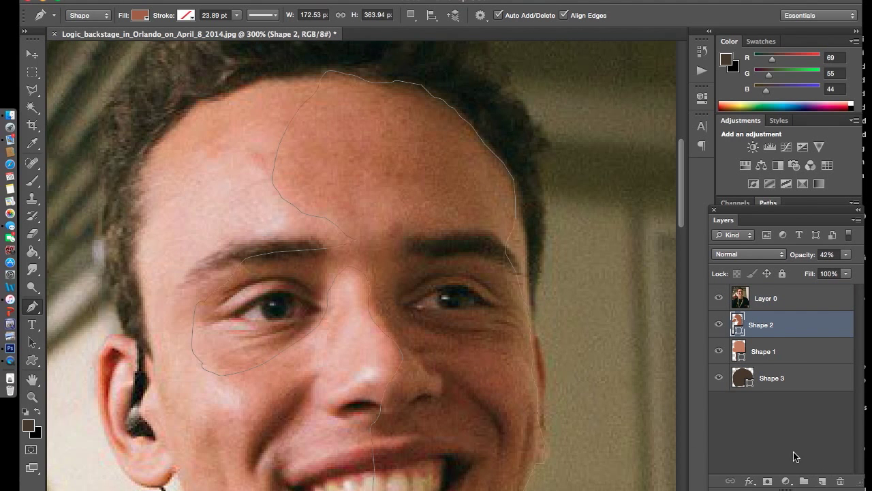
click(490, 233)
Step: Trace the top and underside of the right eyebrow and finish it as Shape 4
click(470, 232)
click(458, 232)
click(449, 232)
click(432, 233)
click(404, 239)
click(406, 252)
click(423, 258)
click(435, 258)
click(445, 258)
click(458, 256)
click(470, 255)
click(513, 273)
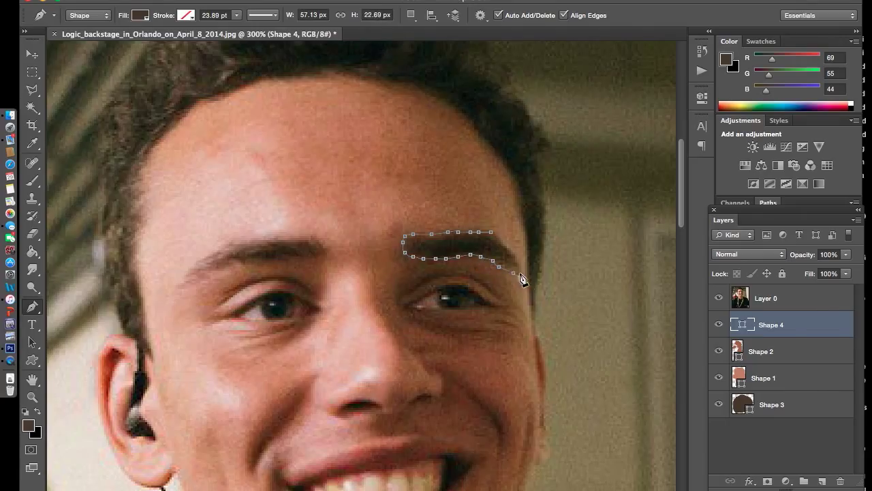
key(Return)
Step: Start the left eyebrow shape, tracing its upper edge down to the outer end
click(315, 240)
click(300, 238)
click(270, 238)
click(255, 240)
click(225, 242)
click(212, 251)
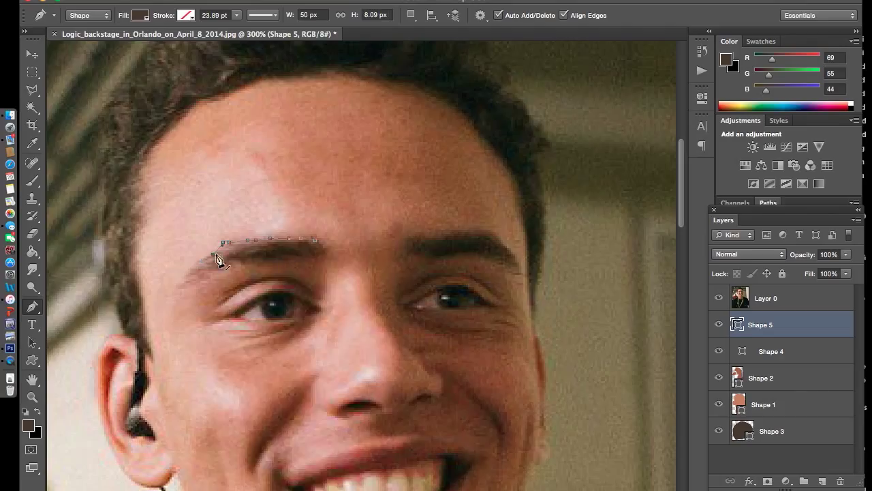
click(205, 256)
click(189, 270)
click(181, 278)
Step: Trace the left eyebrow's lower edge back inward and close it as Shape 5
click(231, 264)
click(250, 264)
click(266, 265)
click(289, 261)
click(302, 260)
click(322, 258)
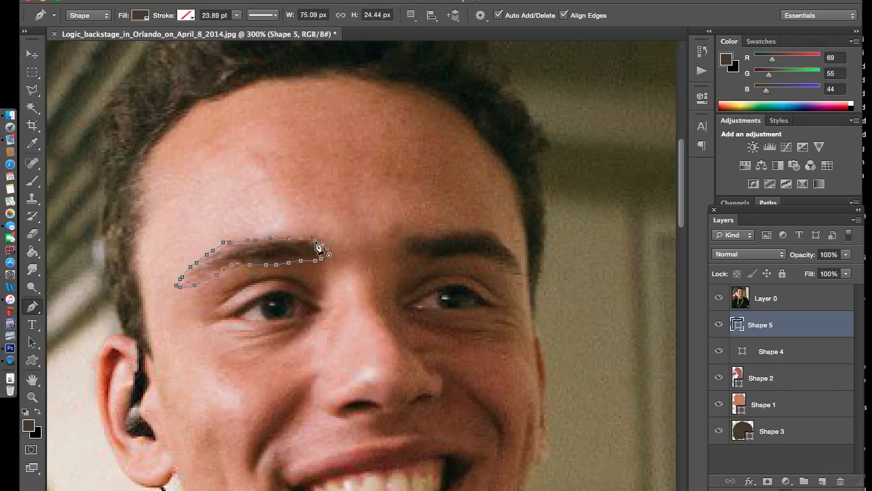
click(315, 245)
Step: Toggle the photo layer's visibility to compare the eyebrow shapes
click(798, 305)
click(719, 298)
scroll(430, 247, down, 5)
click(719, 300)
click(719, 299)
click(719, 300)
click(719, 300)
scroll(528, 273, up, 2)
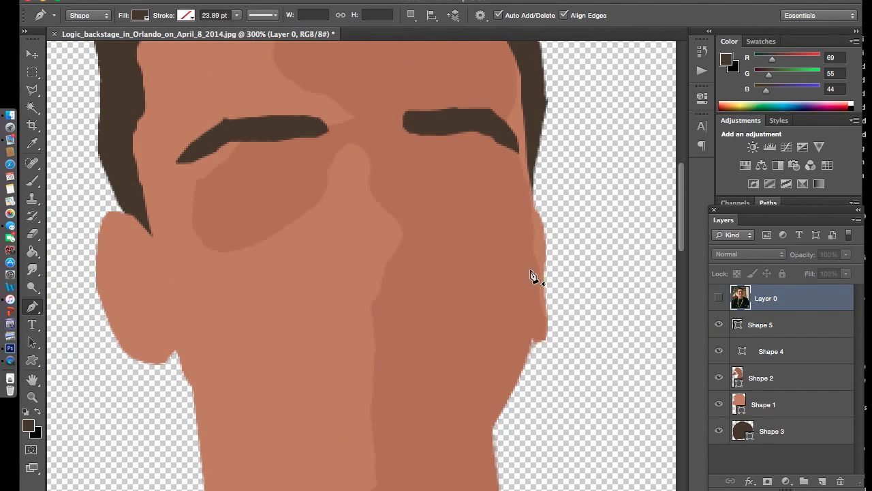
Step: Sample a mid skin tone (178/113/82) from the photo as the foreground colour
click(28, 426)
click(273, 306)
click(797, 267)
click(768, 326)
click(719, 298)
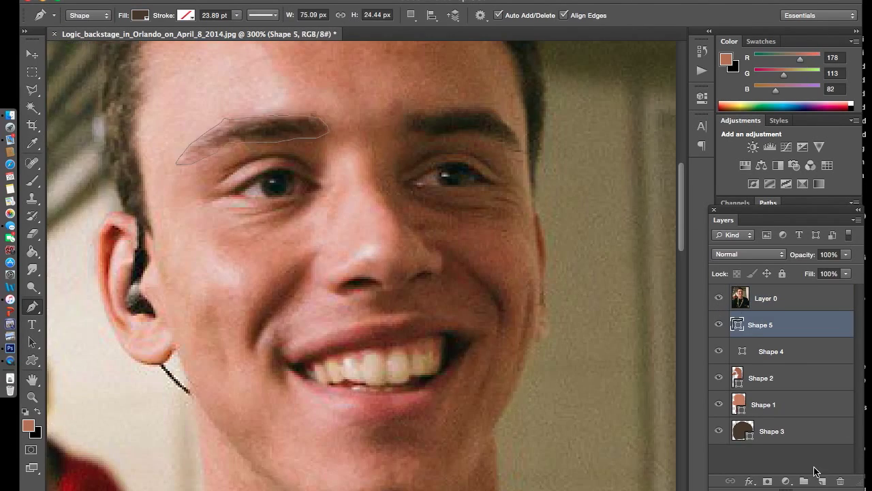
Step: On a new layer, draw a shadow shape along the outer ear edge down to the earlobe
click(822, 481)
click(131, 234)
click(109, 225)
click(101, 248)
click(101, 271)
click(104, 300)
click(109, 315)
click(132, 332)
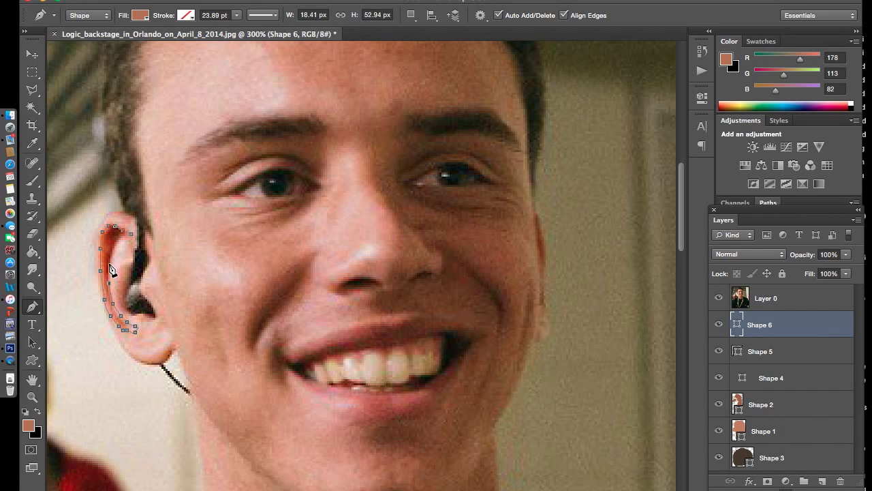
click(132, 240)
Step: Toggle the photo layer on and off to check the ear shadow
click(719, 297)
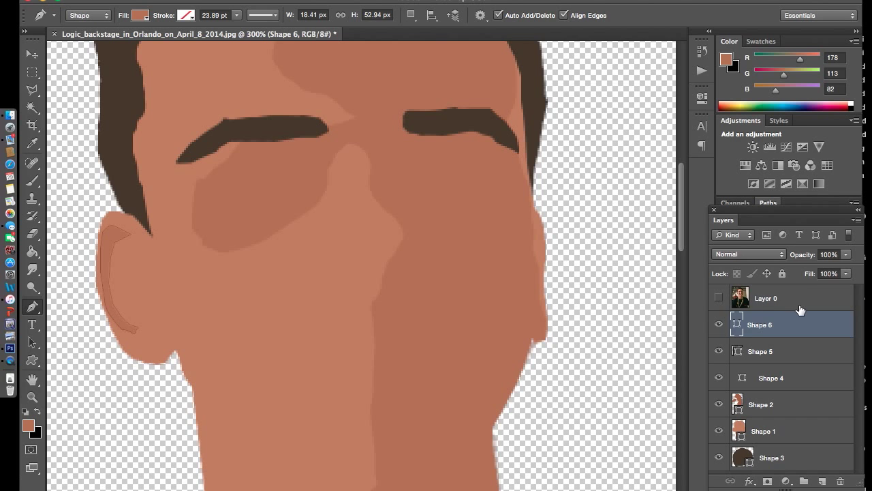
click(794, 301)
click(720, 298)
click(720, 297)
click(719, 298)
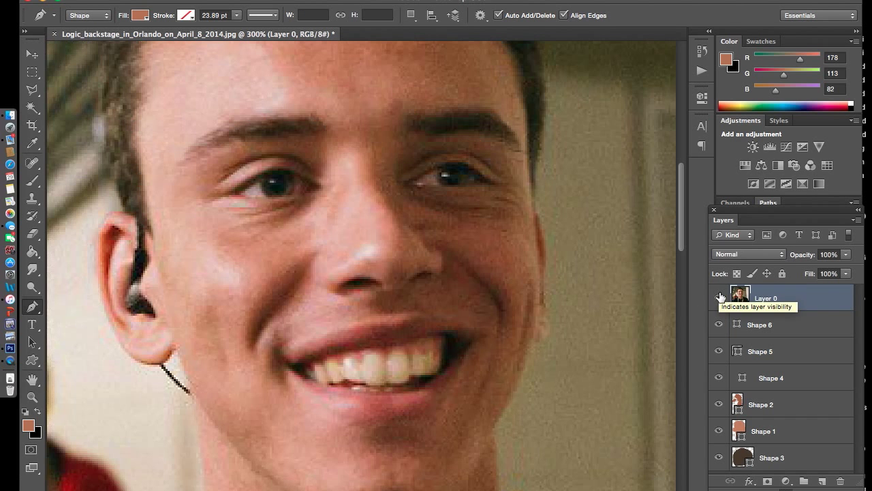
Step: On another new layer, draw a shadow along the ear's inner edge
key(ctrl+shift+alt+n)
click(140, 240)
click(145, 255)
click(129, 267)
click(114, 289)
click(116, 302)
click(121, 312)
click(157, 315)
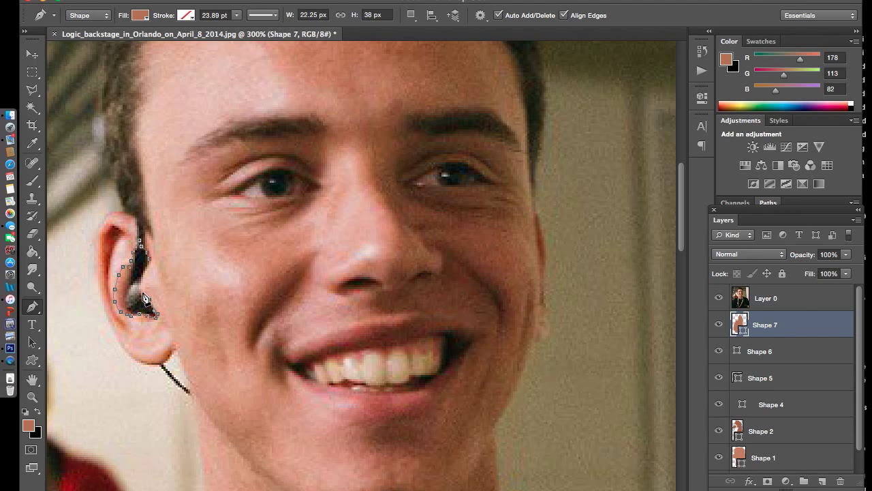
Step: Hide and show the photo twice to review both ear shadows
click(718, 297)
click(719, 298)
click(719, 297)
click(719, 298)
Step: Draw a smile-line shadow shape running from the nose down the cheek
click(315, 253)
click(286, 272)
click(268, 289)
click(256, 310)
click(247, 345)
click(304, 301)
click(316, 256)
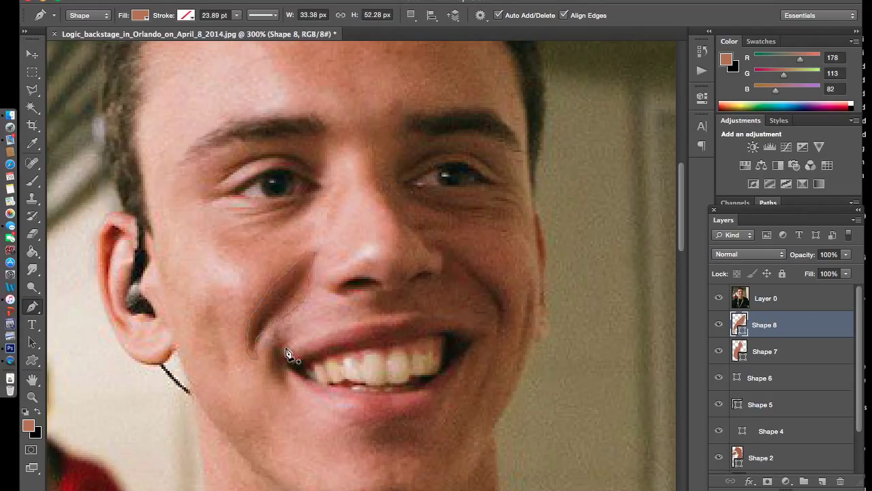
Step: Draw a small shadow shape beside the mouth corner
click(286, 351)
click(276, 336)
click(271, 374)
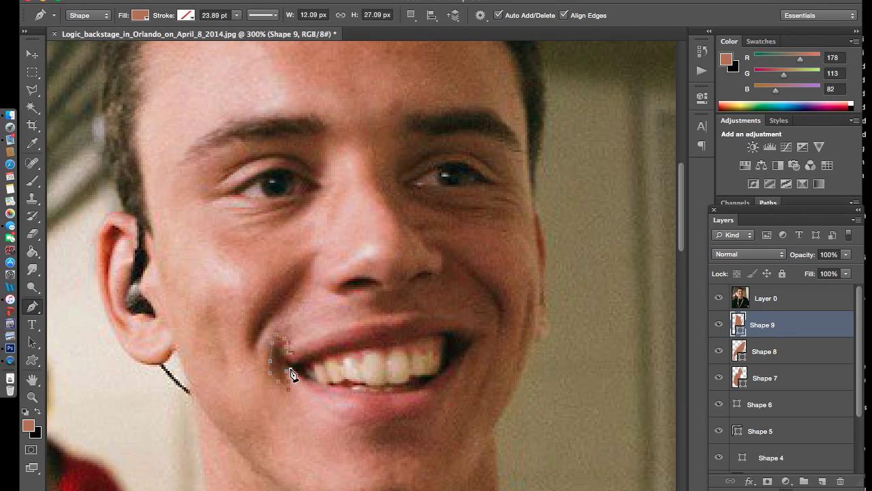
click(315, 382)
click(322, 356)
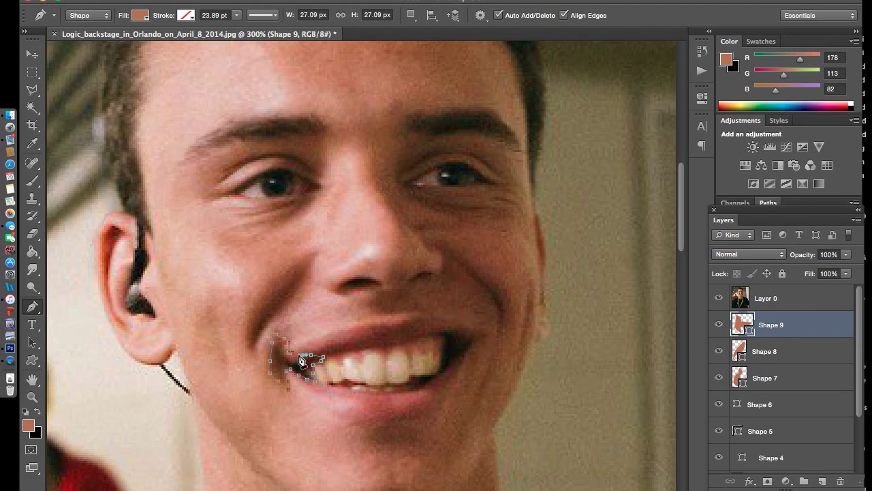
click(287, 352)
Step: Toggle the photo layer's visibility to review the flat shadow shapes
click(718, 299)
click(718, 299)
click(718, 299)
click(717, 299)
click(718, 299)
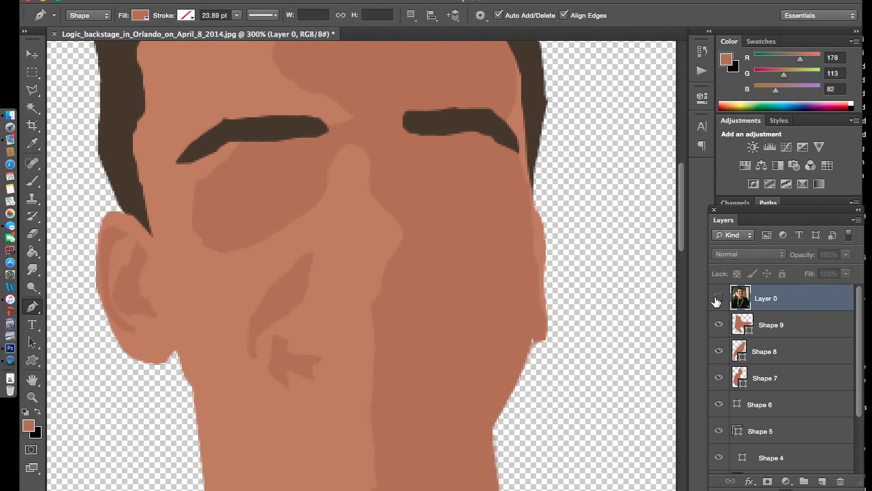
Step: Set the foreground to a slightly darker skin tone, 166/103/73
click(28, 426)
click(580, 344)
click(795, 266)
click(719, 299)
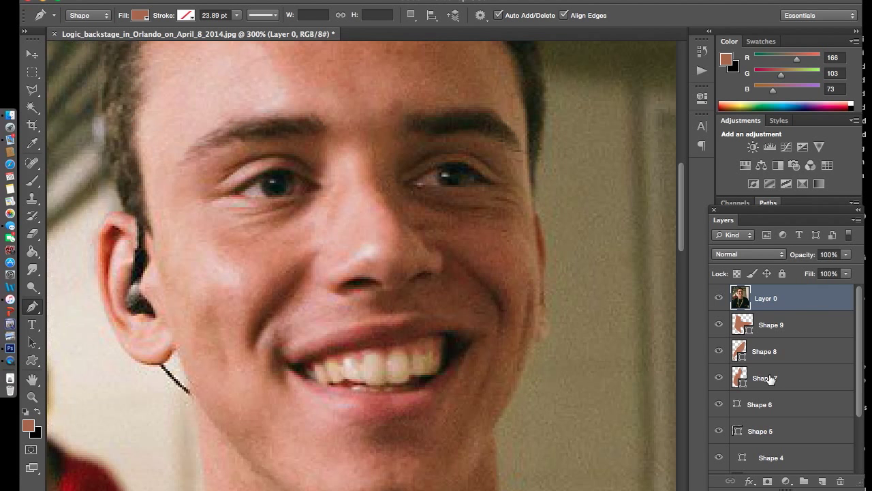
Step: Trace Shape 10, a darker shadow running down the right cheek beside the smile
click(771, 324)
click(503, 293)
click(495, 283)
click(487, 274)
click(467, 263)
click(455, 255)
click(470, 277)
click(487, 293)
click(493, 303)
click(495, 316)
click(497, 333)
click(493, 362)
click(478, 392)
click(478, 399)
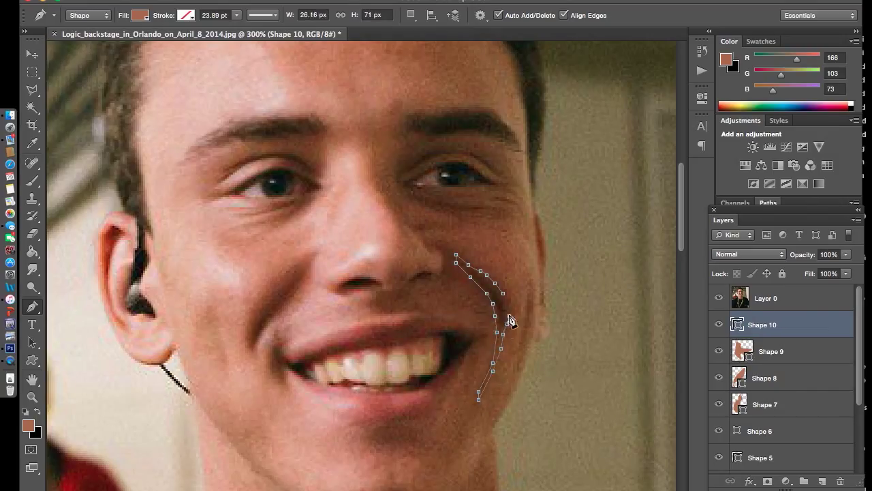
key(Return)
Step: Draw Shape 11 along the right cheek edge, then hide and show the photo to review
click(534, 283)
click(533, 299)
click(532, 317)
click(520, 344)
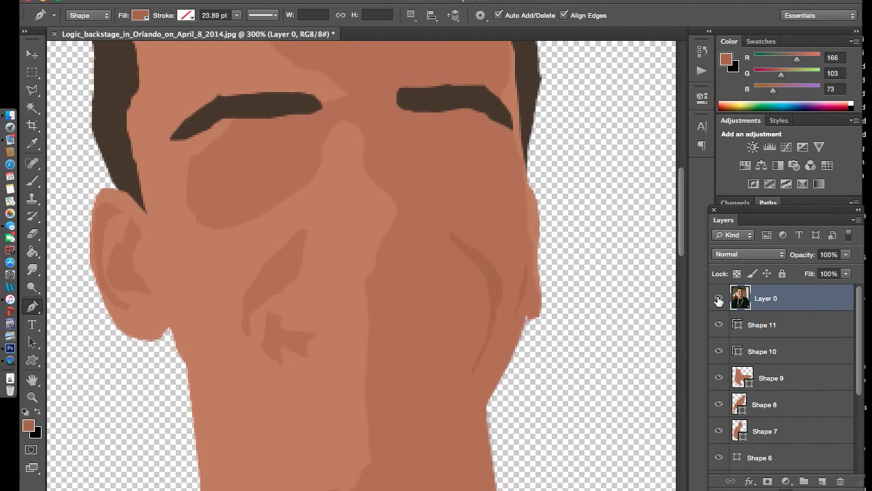
click(718, 298)
click(718, 298)
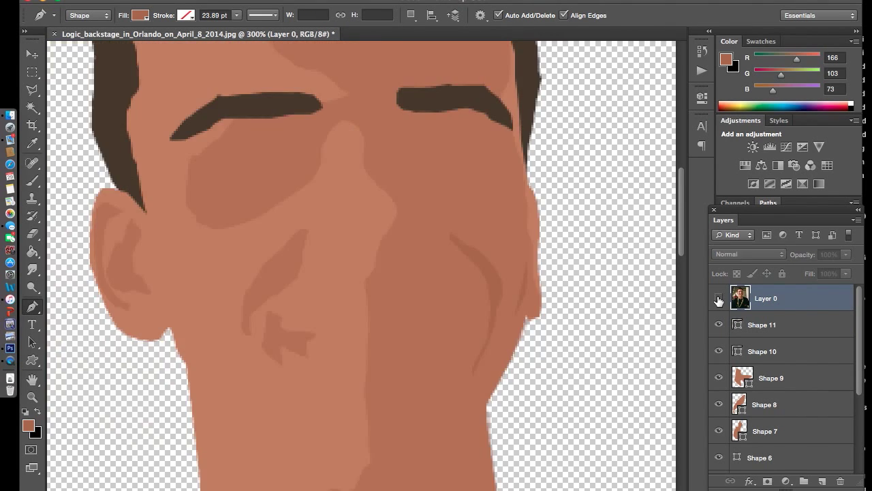
click(718, 299)
Step: Add empty Layer 1, make white the foreground colour, and zoom to 500% on the eyes
key(ctrl+shift+alt+n)
key(d)
key(x)
key(ctrl+plus)
key(ctrl+plus)
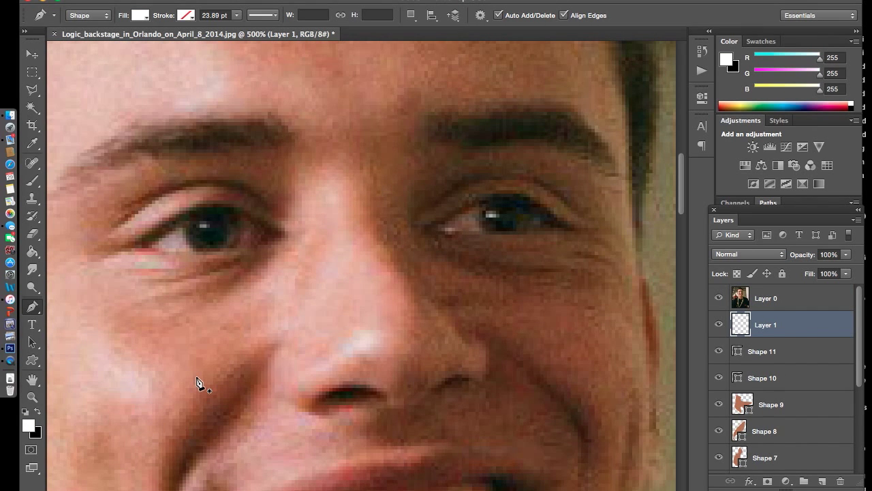
Step: Trace the white shape of the left eye
click(271, 231)
click(258, 224)
click(246, 218)
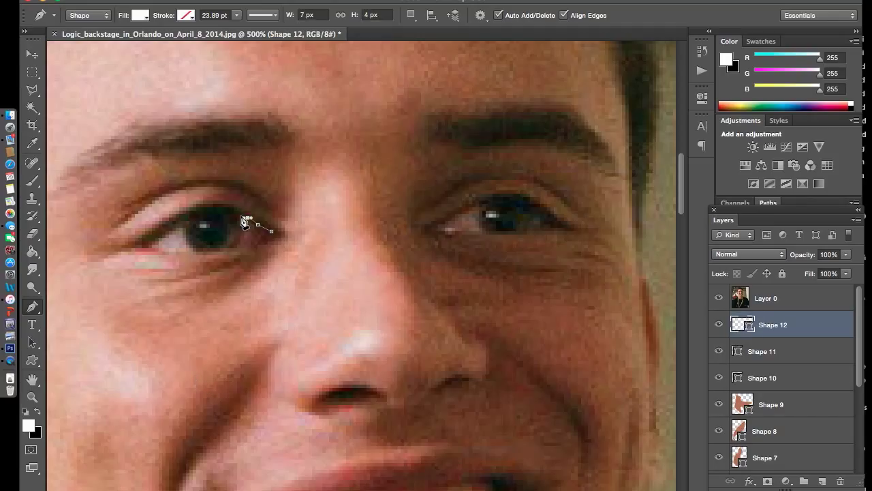
click(237, 214)
click(224, 211)
click(206, 210)
click(189, 218)
click(169, 228)
click(145, 245)
key(Escape)
click(441, 228)
Step: Trace the white shape of the right eye
click(469, 212)
click(493, 200)
click(509, 200)
click(533, 206)
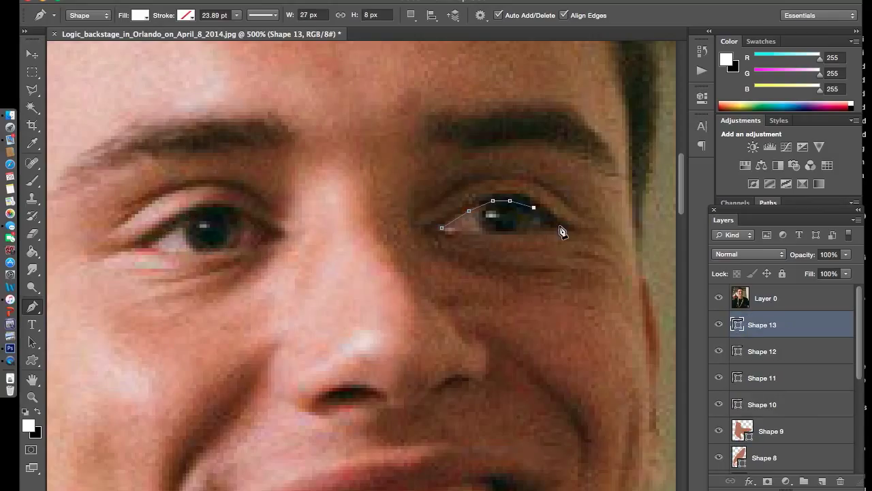
click(507, 234)
click(442, 228)
Step: Add a new layer and set the foreground to a dark iris colour sampled from the photo
click(821, 481)
click(28, 426)
click(505, 217)
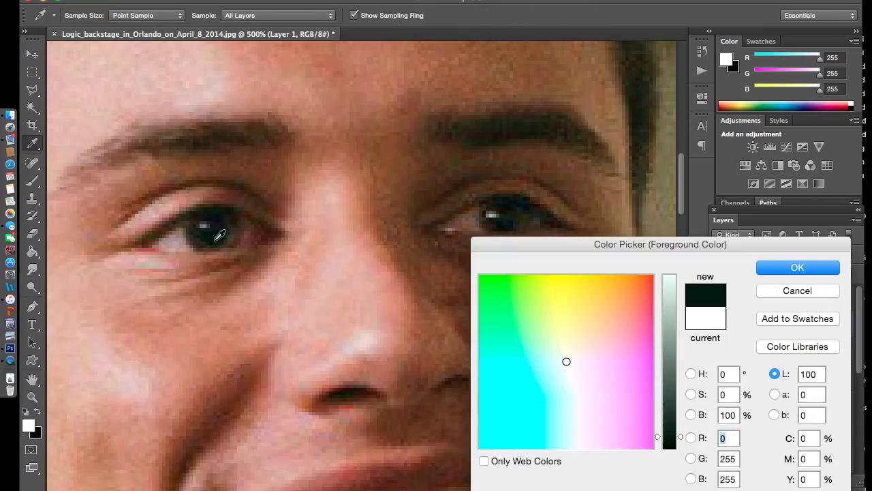
click(669, 447)
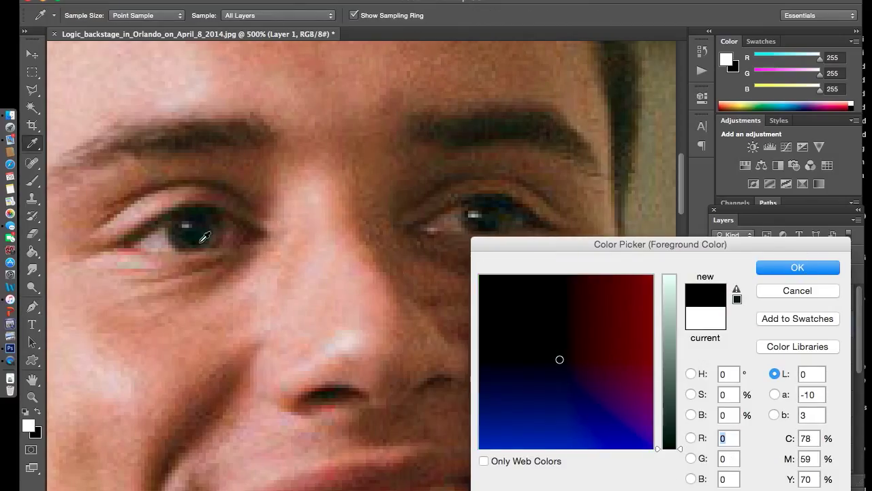
click(197, 238)
click(798, 267)
key(p)
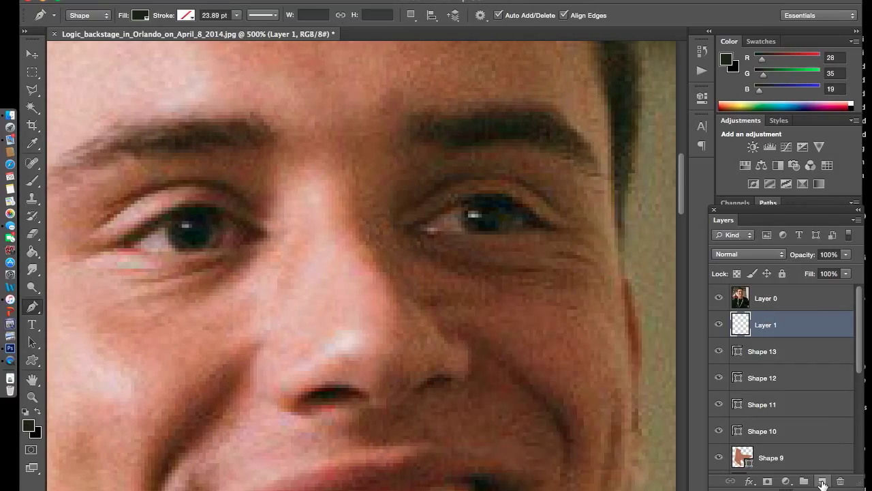
Step: Trace the dark left iris shape
click(176, 248)
click(185, 251)
click(195, 251)
click(206, 248)
click(213, 244)
click(223, 221)
click(219, 212)
click(206, 208)
click(192, 204)
click(172, 211)
click(165, 219)
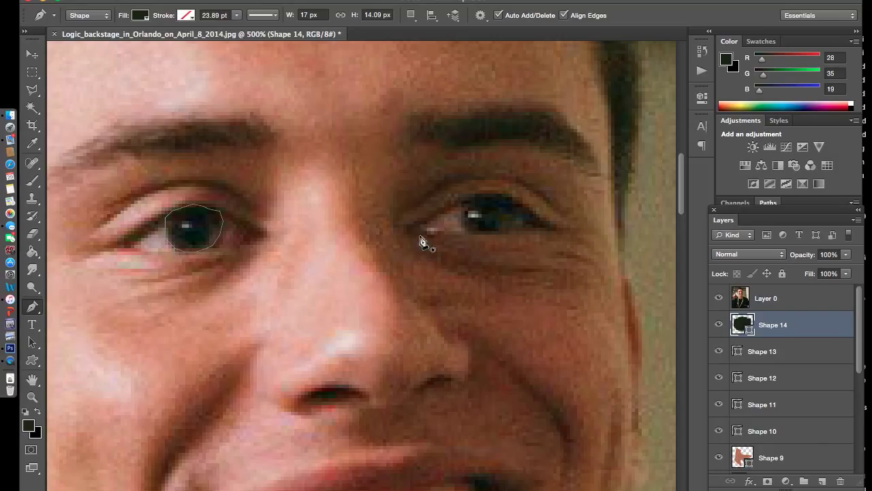
Step: Trace the dark right iris shape
click(465, 201)
click(462, 214)
click(464, 225)
click(472, 231)
click(492, 231)
click(503, 232)
click(510, 216)
click(503, 203)
click(485, 198)
click(465, 201)
Step: Reset the fill to black and trace the left pupil
key(Return)
click(25, 411)
click(199, 217)
click(192, 217)
click(180, 222)
click(179, 228)
click(182, 238)
click(188, 241)
click(196, 241)
click(199, 235)
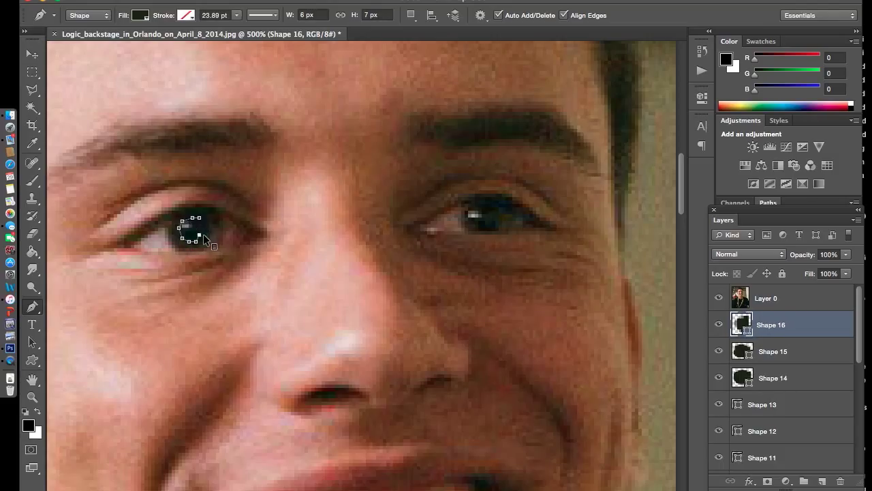
click(204, 233)
click(202, 221)
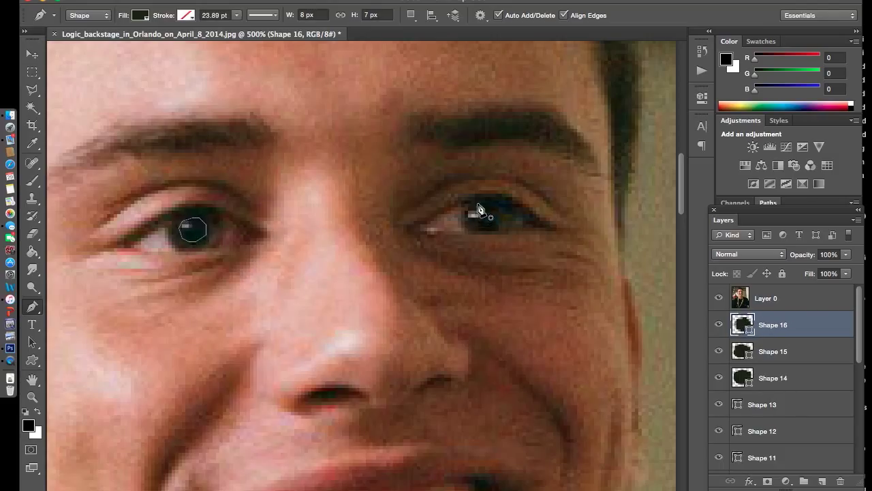
Step: Trace the black right pupil
click(479, 203)
click(468, 212)
click(468, 220)
click(476, 228)
click(486, 230)
click(495, 231)
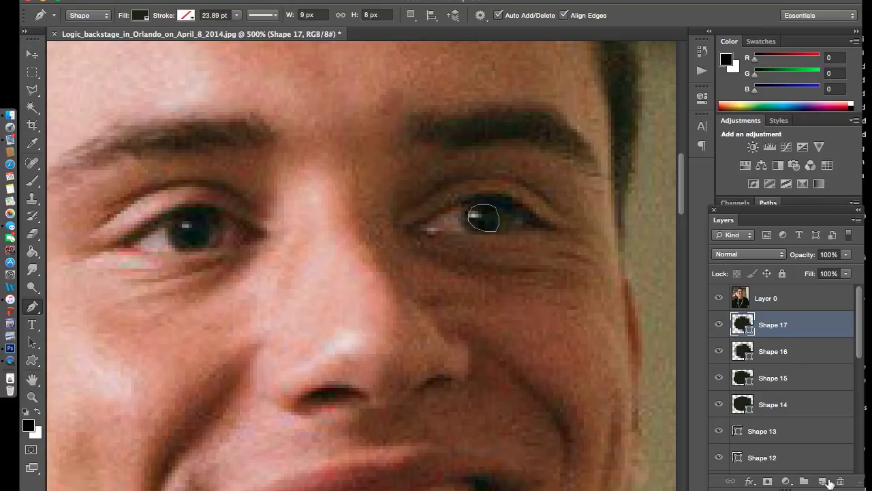
Step: Draw tiny catchlight shapes in the right and left eyes
click(478, 218)
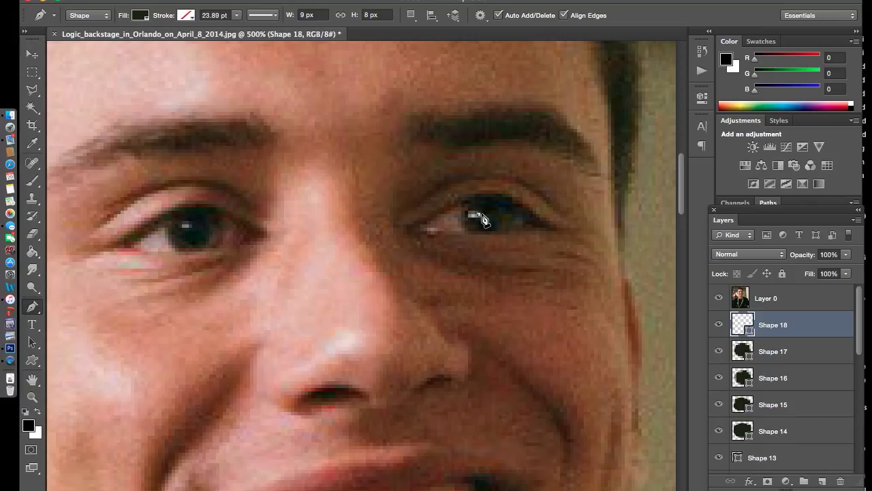
click(470, 214)
click(479, 218)
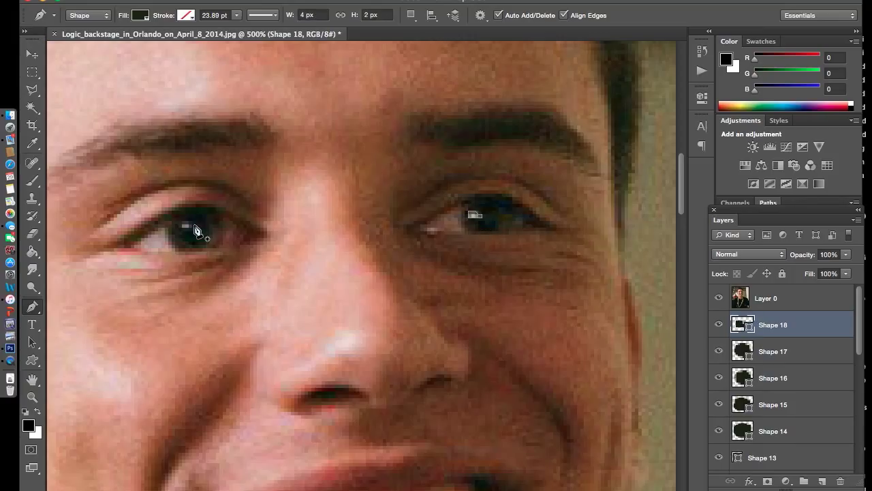
click(195, 230)
click(183, 226)
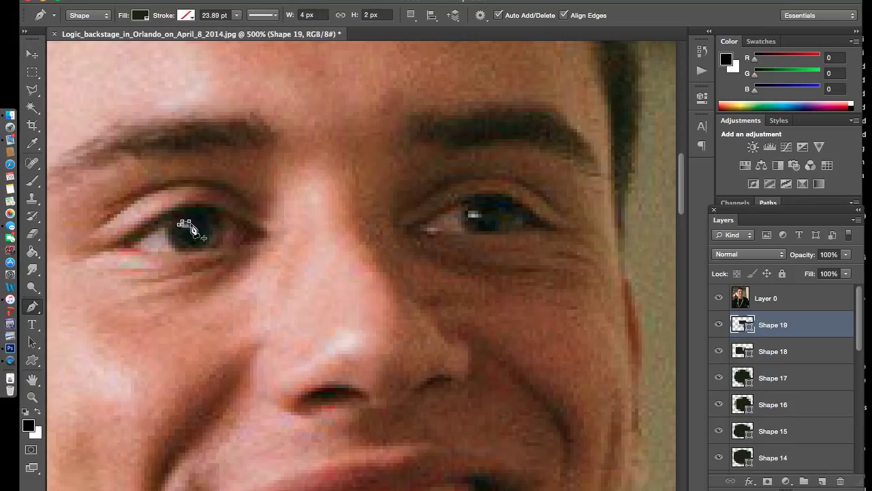
click(190, 224)
Step: Give Shape 19 a white Color Overlay layer style
double_click(835, 321)
click(518, 324)
click(711, 207)
click(481, 276)
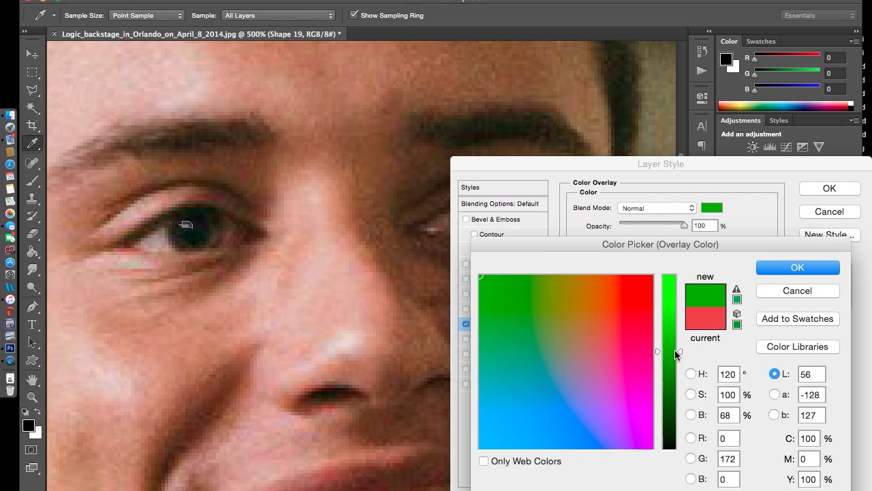
click(691, 373)
click(804, 267)
click(830, 188)
Step: Copy Shape 19's layer style and paste it onto Shape 18
right_click(817, 321)
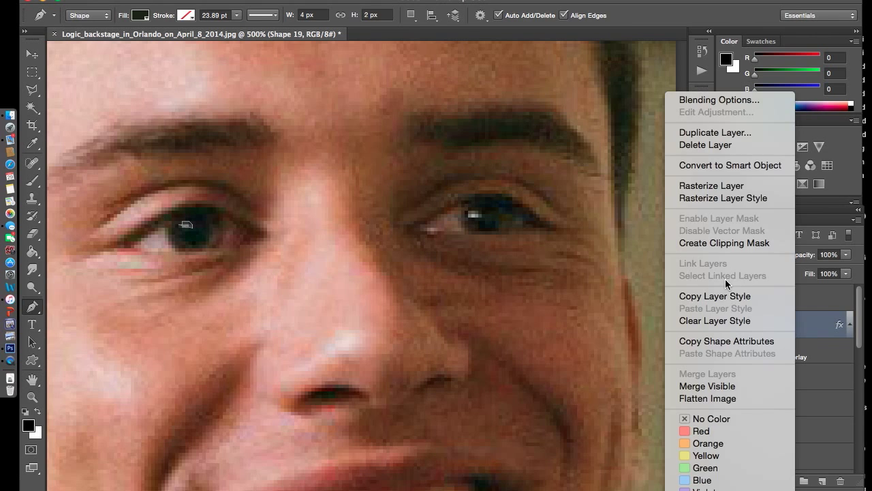
click(710, 295)
click(818, 375)
right_click(818, 375)
click(711, 308)
Step: Add a new empty layer above Shape 19 and toggle the photo to check
click(823, 482)
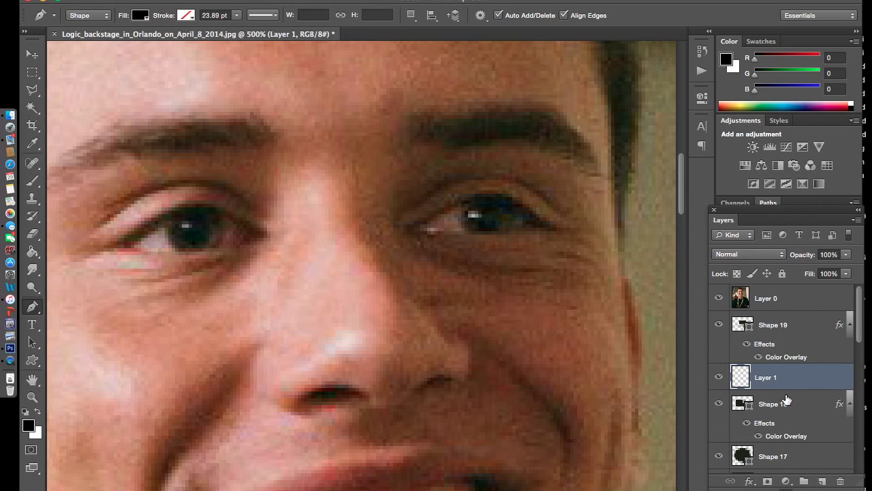
drag(784, 375, 793, 324)
click(717, 298)
click(717, 298)
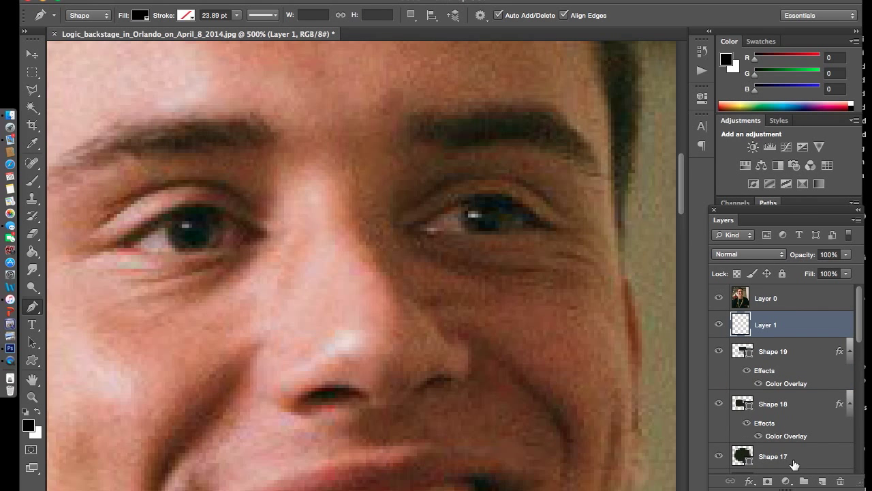
Step: Give Shape 17 a dark Color Overlay layer style
double_click(818, 456)
click(497, 325)
click(712, 207)
click(797, 267)
click(829, 188)
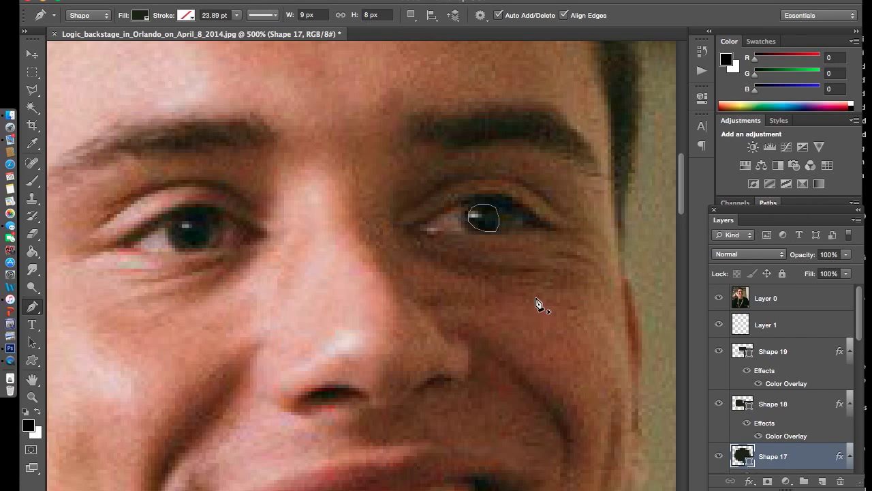
Step: Copy Shape 17's dark overlay style and paste it onto Shape 16
scroll(539, 301, down, 5)
right_click(794, 456)
click(726, 297)
right_click(786, 359)
click(711, 308)
Step: Select the empty Layer 1 above Shape 19 for drawing
scroll(787, 338, up, 2)
click(783, 354)
click(789, 335)
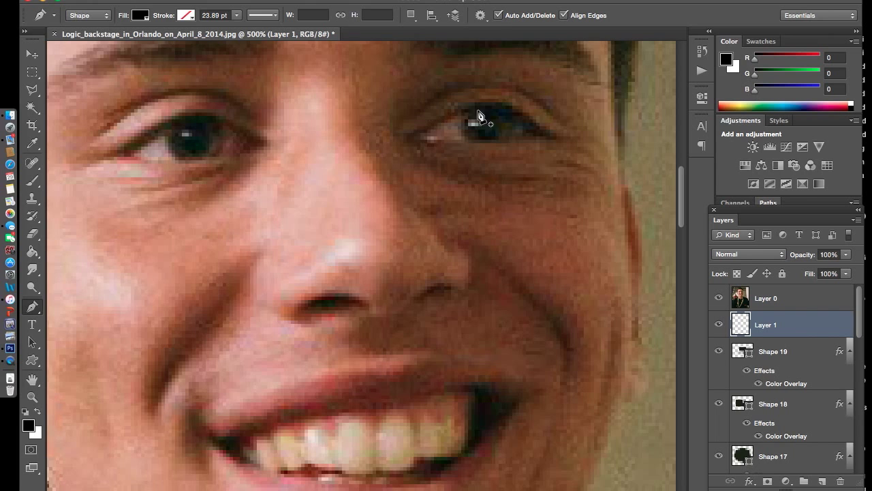
Step: Trace the black upper-eyelid shape over the right eye
scroll(501, 145, up, 2)
scroll(501, 145, right, 2)
click(514, 155)
drag(513, 155, 421, 136)
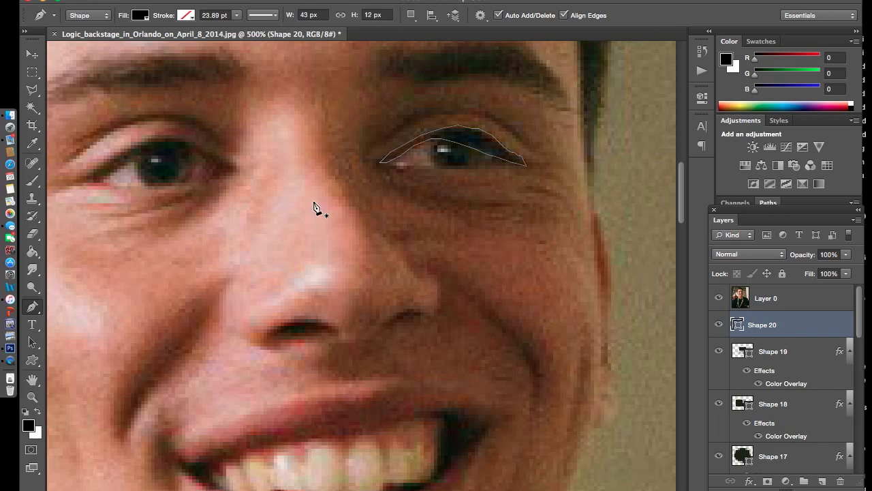
Step: Trace the black upper-eyelid shape over the left eye
scroll(373, 211, left, 3)
mouse_move(395, 148)
mouse_down()
mouse_move(340, 145)
mouse_move(266, 183)
mouse_up()
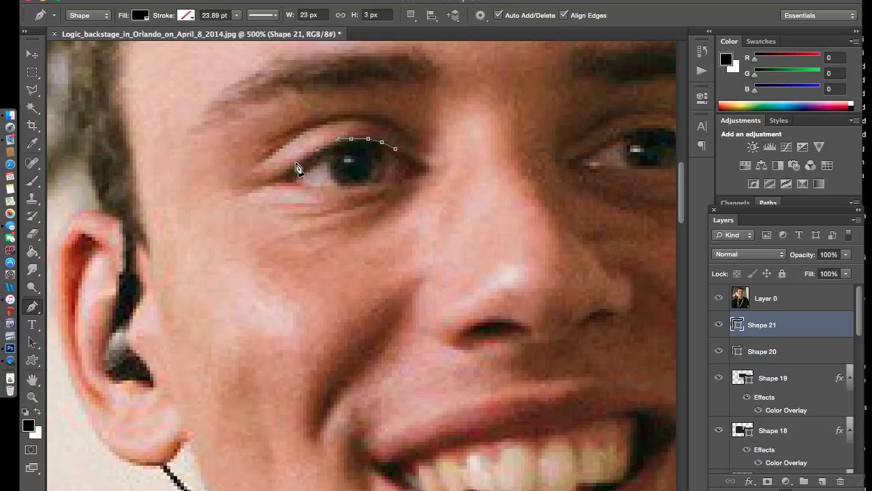
click(267, 182)
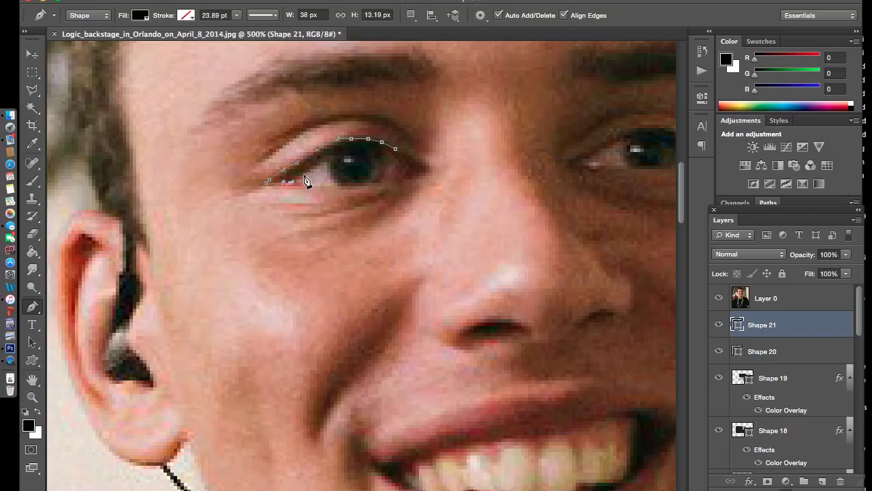
click(331, 156)
click(344, 149)
click(409, 164)
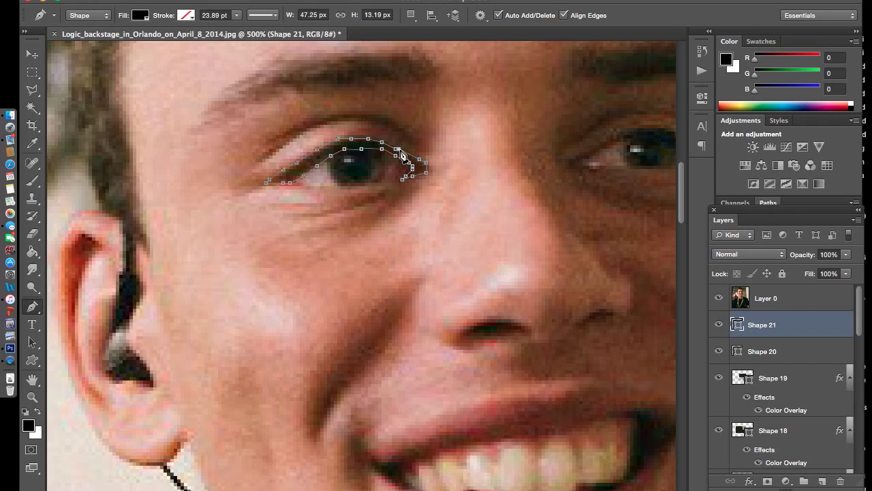
Step: Hide the photo layer to check the flat portrait
click(816, 300)
click(719, 297)
scroll(311, 269, right, 5)
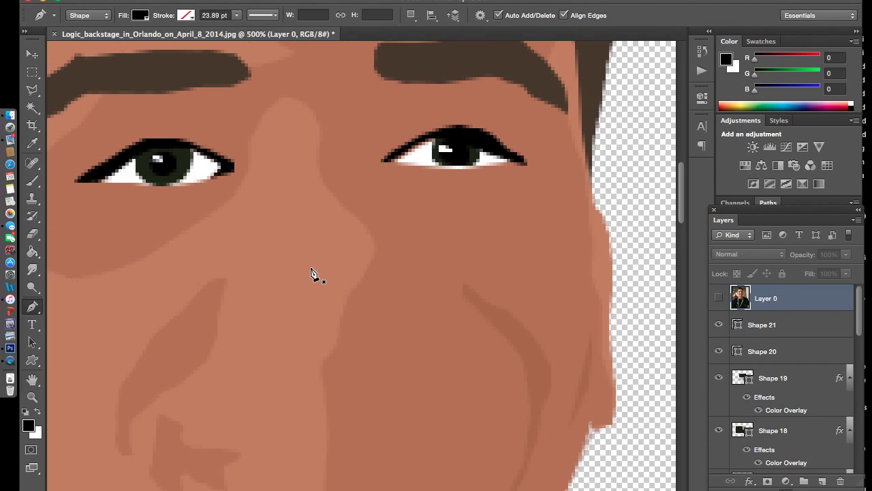
Step: On a new layer, pen-trace a crease shape above the left eye
scroll(312, 274, left, 3)
click(718, 298)
click(791, 324)
click(822, 481)
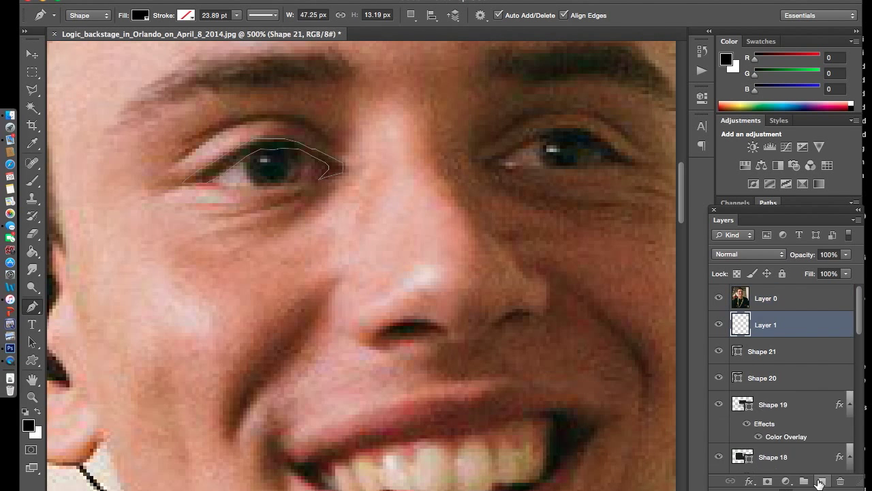
click(332, 135)
click(318, 127)
click(301, 118)
click(284, 111)
click(263, 111)
click(236, 119)
click(216, 122)
click(195, 132)
click(168, 156)
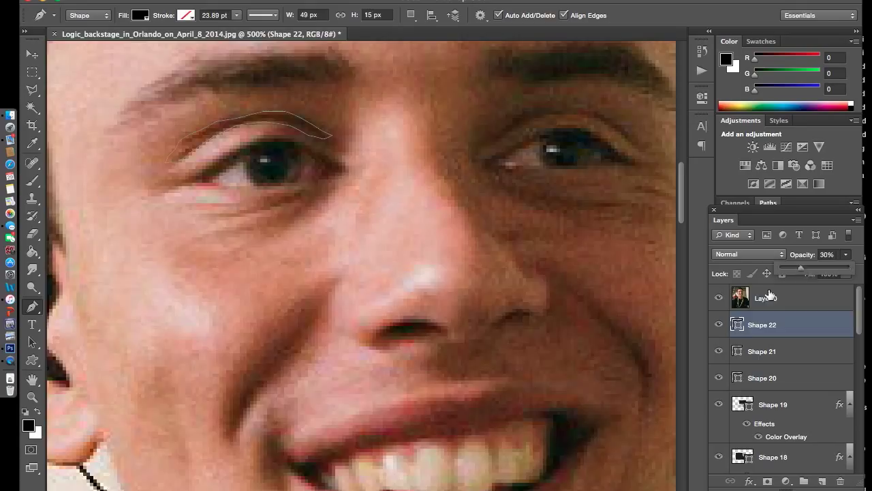
Step: Pen-trace the crease shape above the right eye as Shape 23
click(767, 298)
click(718, 298)
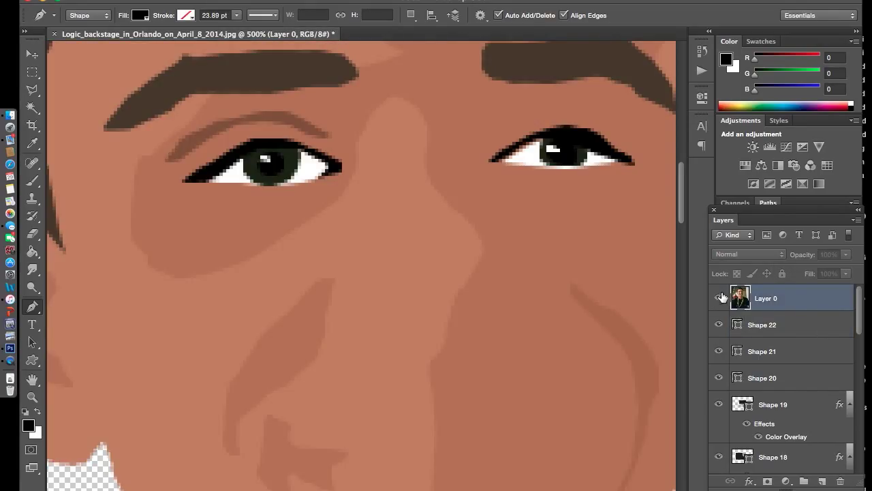
click(719, 298)
click(543, 104)
click(523, 111)
click(509, 118)
click(488, 135)
click(475, 151)
click(547, 115)
click(571, 114)
click(591, 118)
click(642, 148)
click(628, 135)
click(618, 121)
key(Return)
Step: Set the crease shapes to 30% opacity and move the photo layer above Shape 23
click(790, 350)
click(798, 298)
click(826, 255)
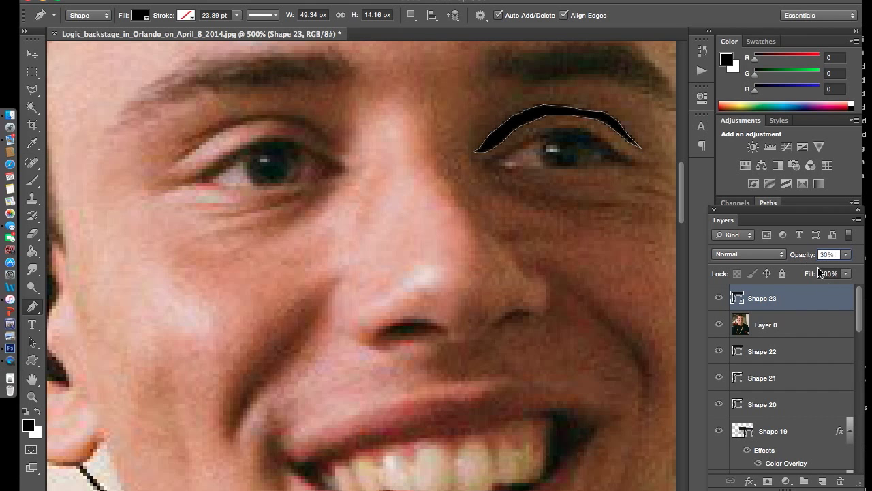
click(766, 324)
drag(766, 324, 766, 293)
click(718, 298)
click(719, 297)
click(718, 299)
click(719, 298)
Step: On a new layer, trace the Shape 24 shadow outline beneath the left eye
click(783, 328)
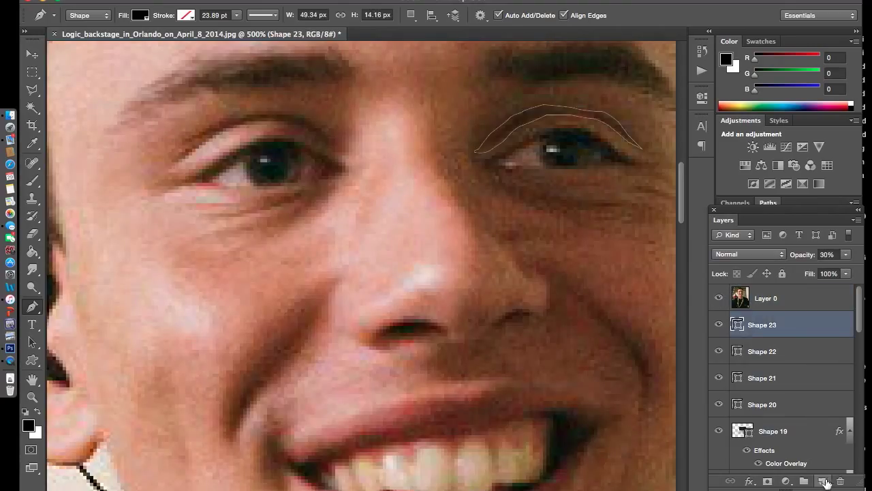
click(320, 179)
click(298, 186)
click(213, 214)
drag(247, 230, 284, 211)
click(261, 233)
click(298, 227)
click(326, 210)
click(342, 166)
click(318, 154)
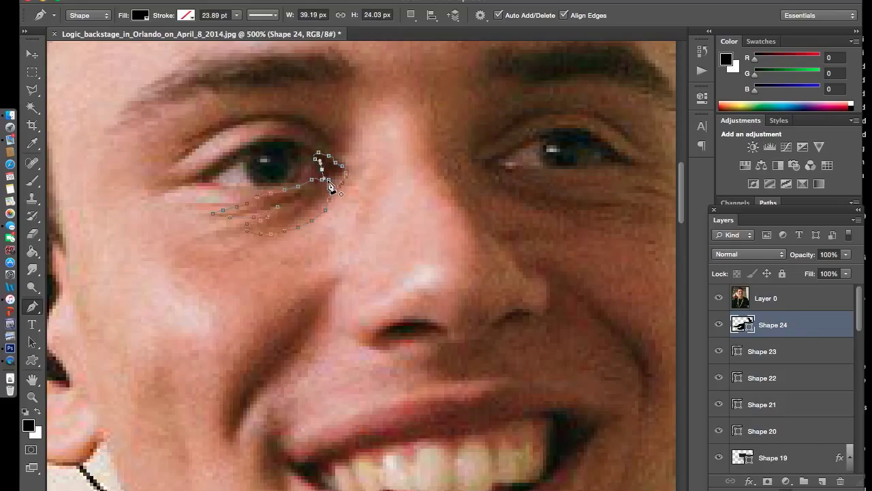
Step: Lower the opacity of the left under-eye shadow, Shape 24
click(799, 258)
click(804, 298)
click(718, 300)
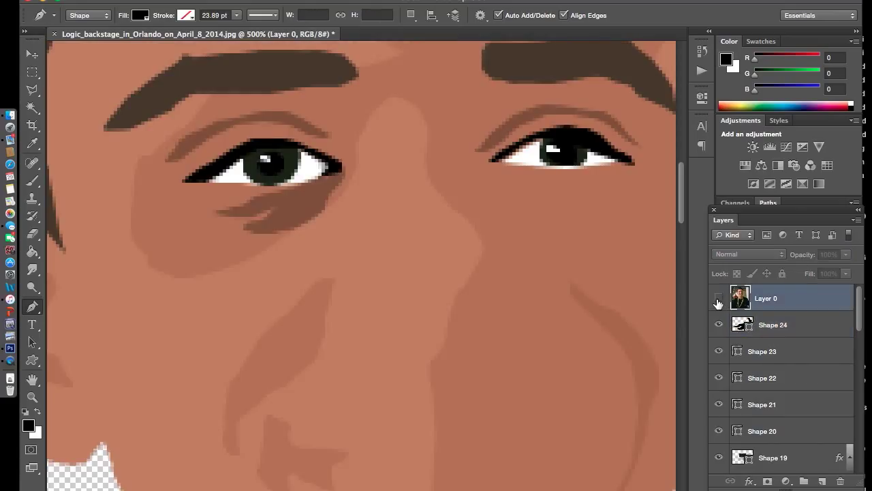
click(770, 325)
click(798, 298)
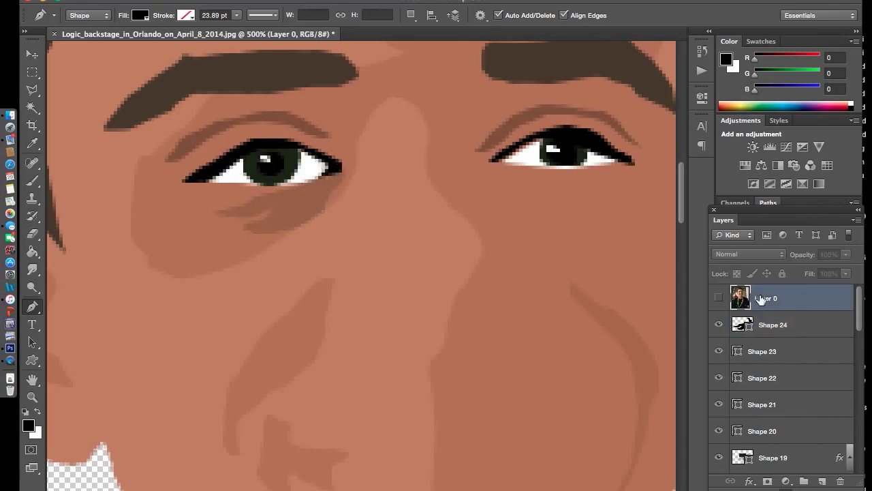
key(ctrl+comma)
Step: Trace the shadow under the right eye as Shape 25, then begin the right nostril shape
click(523, 203)
mouse_move(523, 203)
mouse_down()
mouse_move(593, 228)
mouse_move(623, 205)
mouse_move(557, 198)
mouse_move(533, 176)
mouse_up()
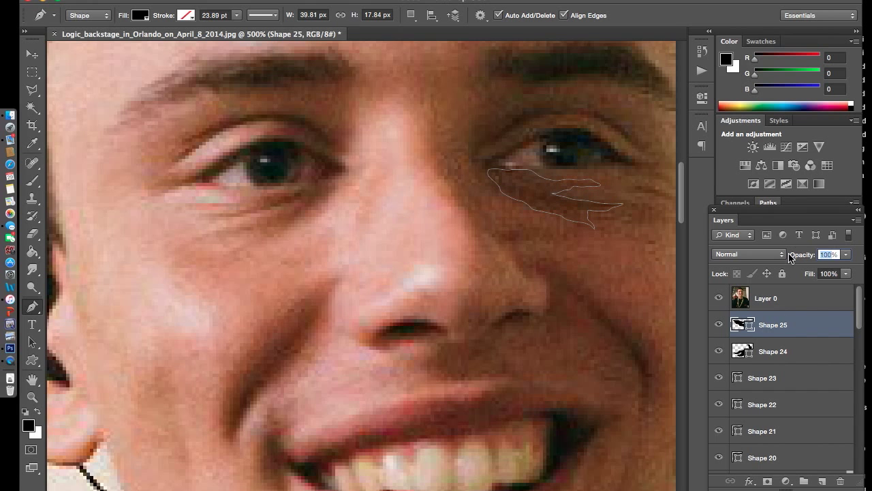
click(770, 298)
click(718, 297)
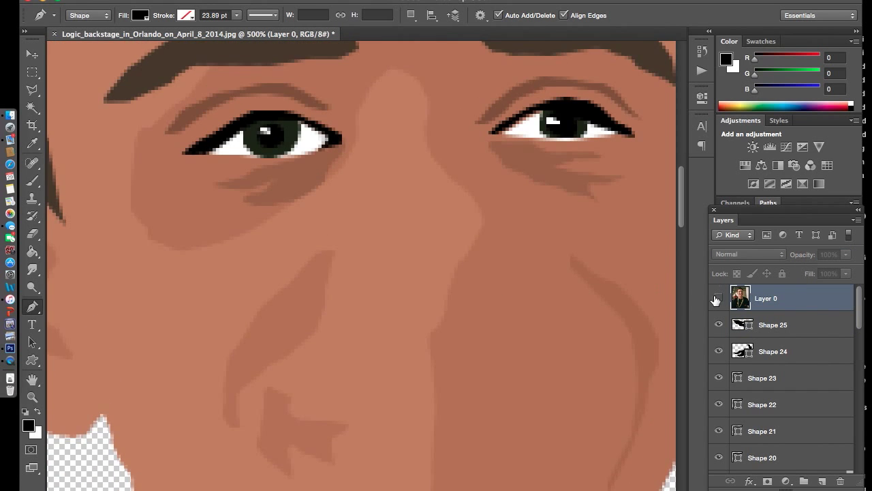
click(719, 298)
drag(532, 284, 492, 291)
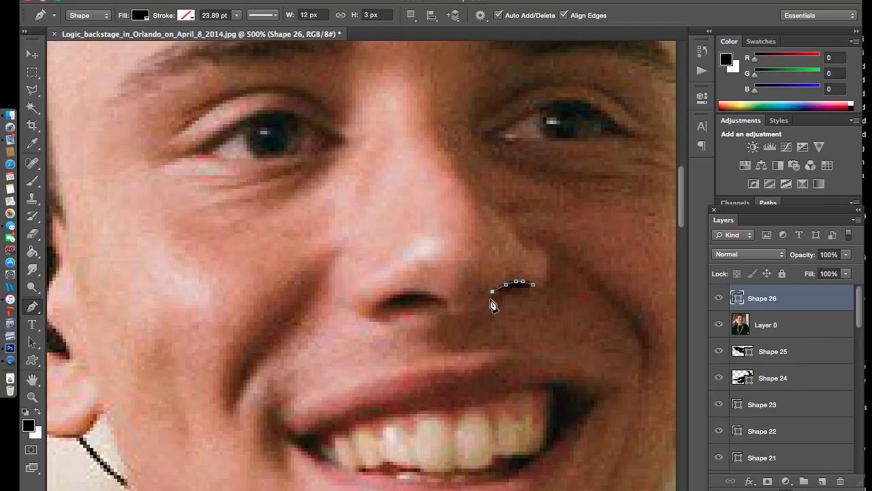
Step: Draw the left nostril and set both nostril Shapes 26 and 27 to 48% opacity
key(Escape)
mouse_move(444, 301)
mouse_down()
mouse_move(385, 300)
mouse_move(375, 326)
mouse_move(444, 306)
mouse_up()
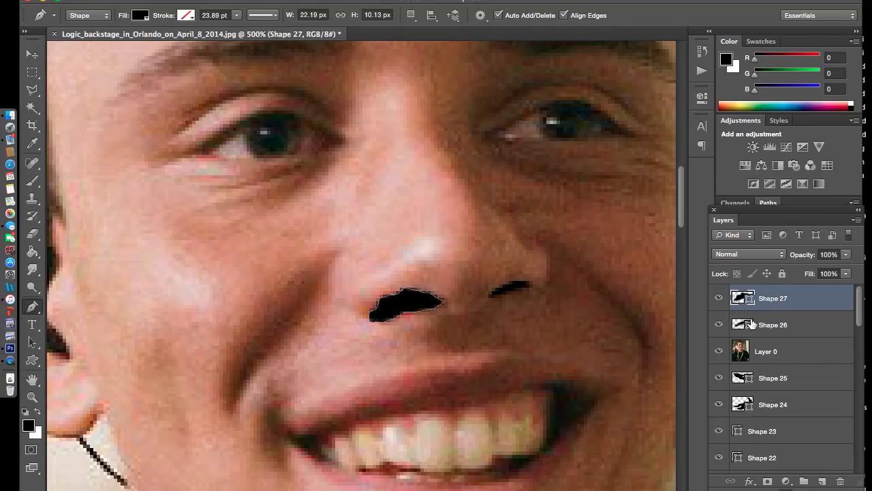
click(719, 351)
shift+click(787, 325)
click(846, 255)
drag(848, 266, 813, 273)
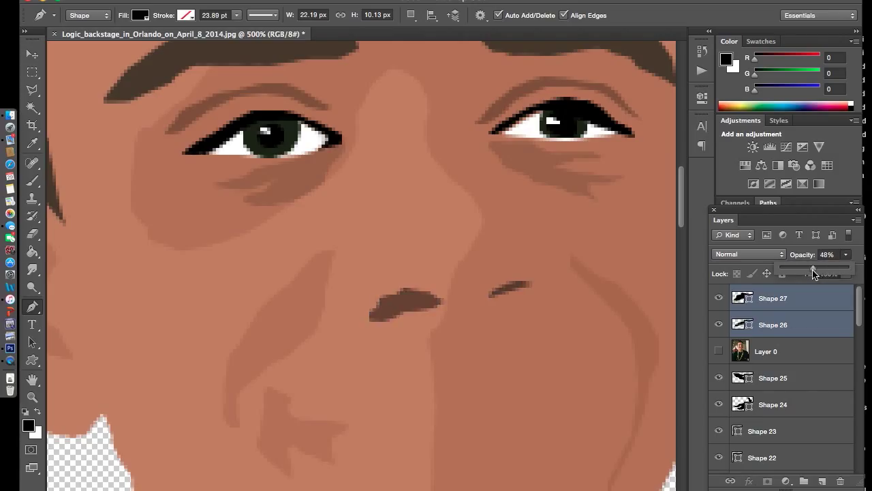
Step: Move the photo layer to the top of the stack and check the face at 100% zoom
drag(767, 351, 722, 298)
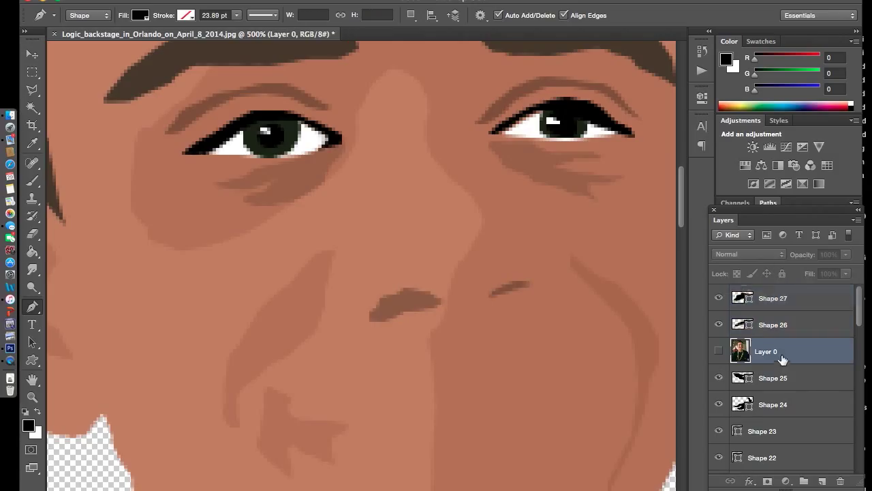
click(719, 298)
click(719, 297)
scroll(96, 349, down, 3)
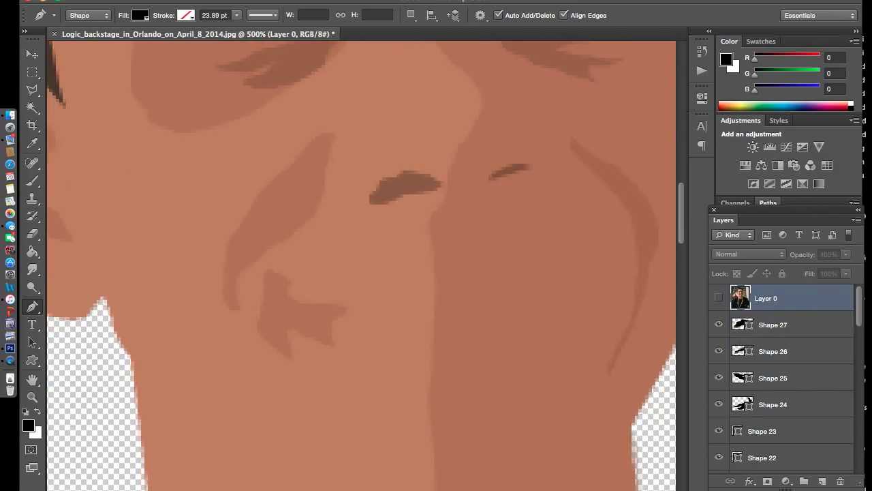
key(ctrl+1)
click(719, 297)
click(719, 298)
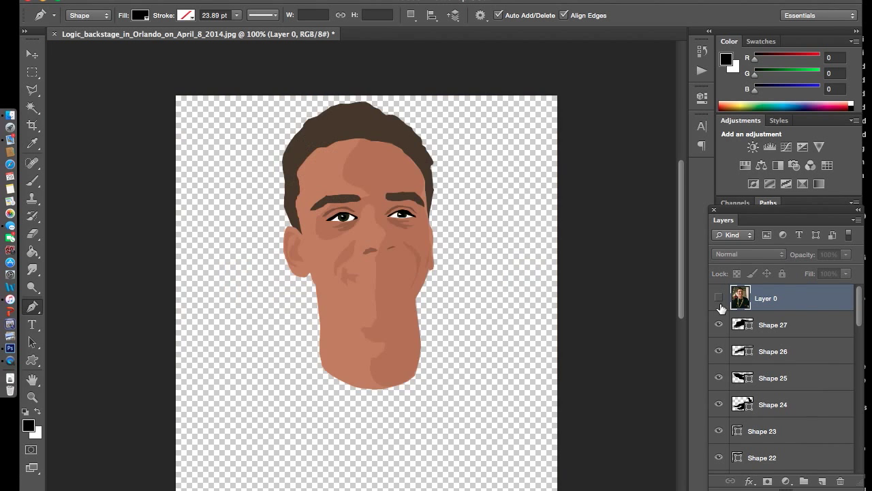
click(719, 298)
key(ctrl+plus)
key(ctrl+plus)
key(ctrl+plus)
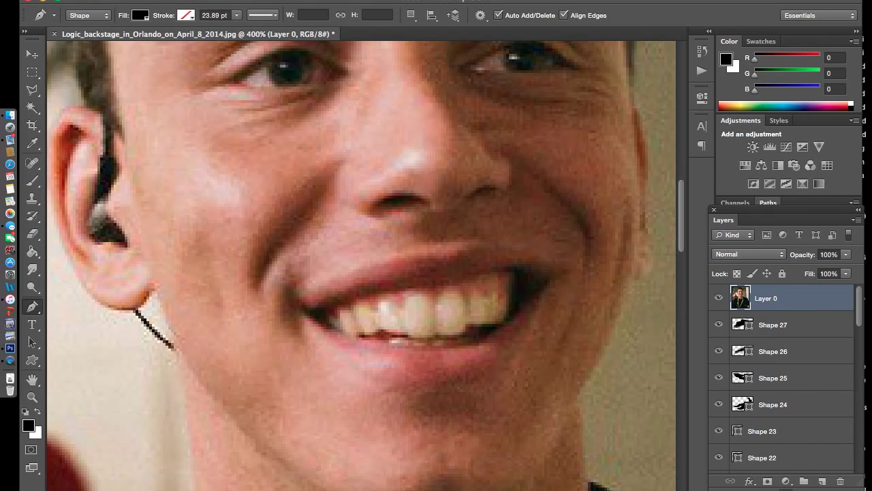
Step: On a new layer, trace the upper lip edge and lower lip toward the right mouth corner
click(807, 314)
click(823, 481)
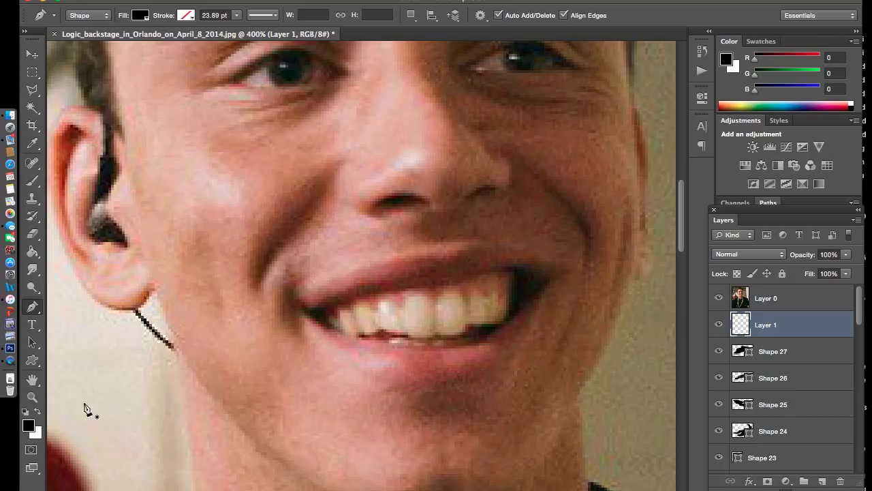
click(390, 288)
click(359, 282)
click(329, 299)
click(304, 306)
click(313, 319)
click(327, 328)
click(359, 334)
click(427, 348)
click(468, 349)
click(498, 326)
click(509, 316)
click(532, 304)
Step: Close the mouth outline along the upper teeth into filled Shape 28
click(544, 291)
click(551, 272)
click(523, 267)
click(501, 269)
click(452, 286)
click(430, 285)
click(393, 290)
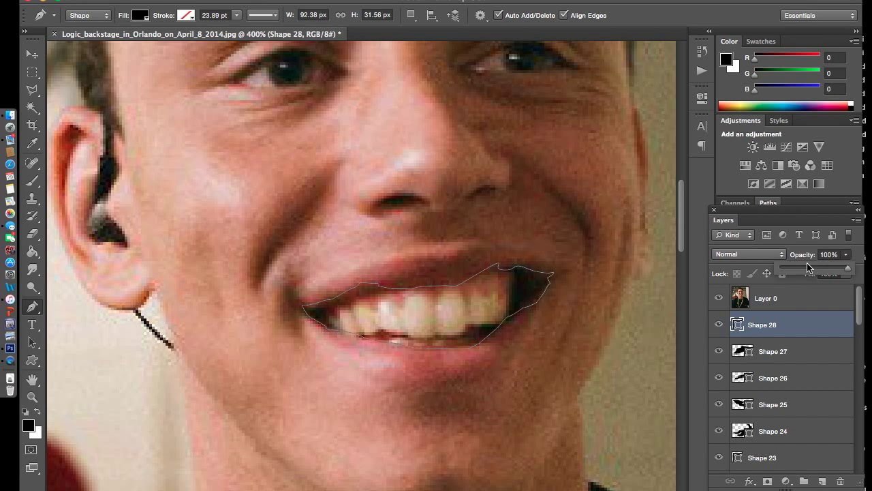
Step: Lower the mouth shape's opacity and add an empty Layer 1 for the white teeth
click(718, 298)
click(847, 254)
drag(847, 254, 804, 272)
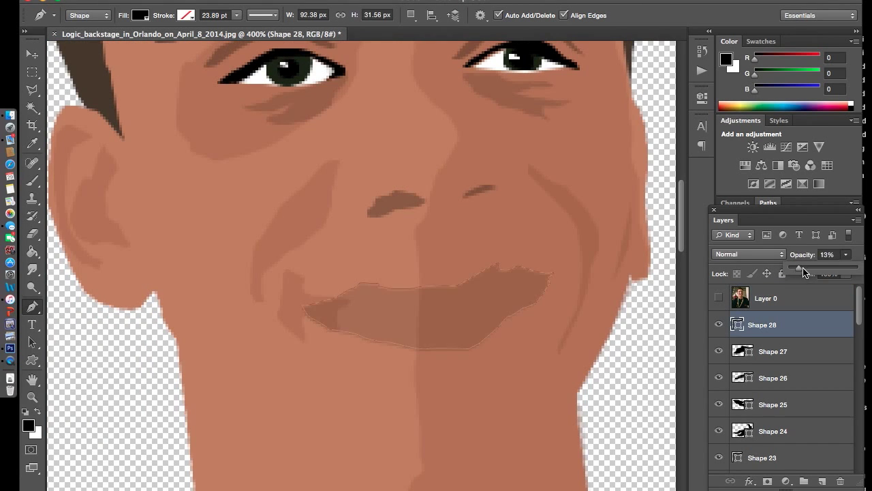
click(784, 298)
click(718, 297)
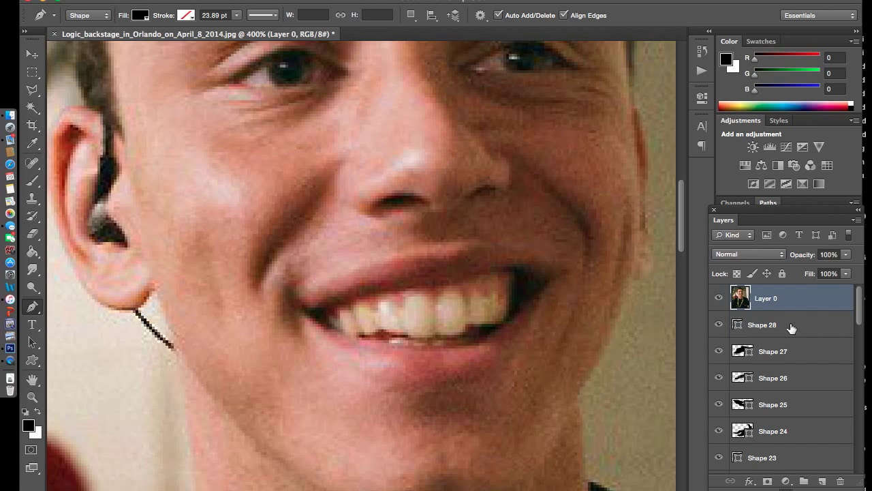
ctrl+click(822, 482)
click(37, 412)
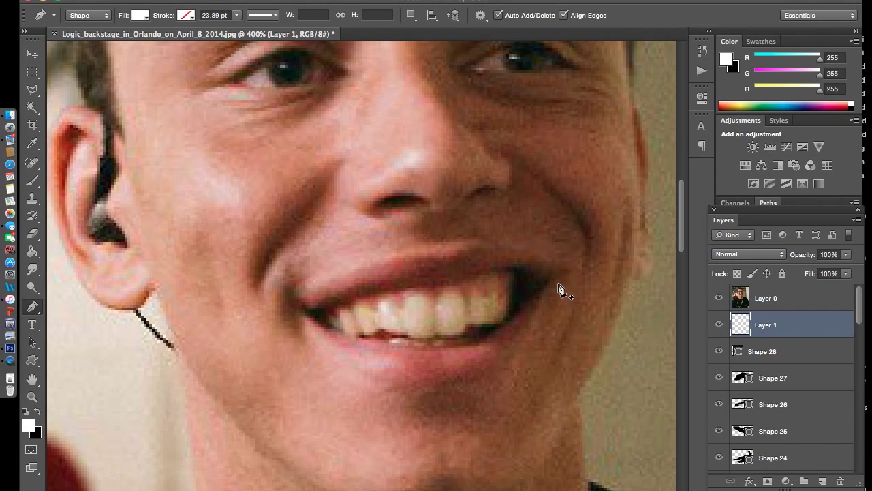
Step: Trace the upper teeth outline in white with the Pen tool in Shape mode
click(403, 304)
click(396, 298)
click(385, 295)
click(375, 298)
click(344, 305)
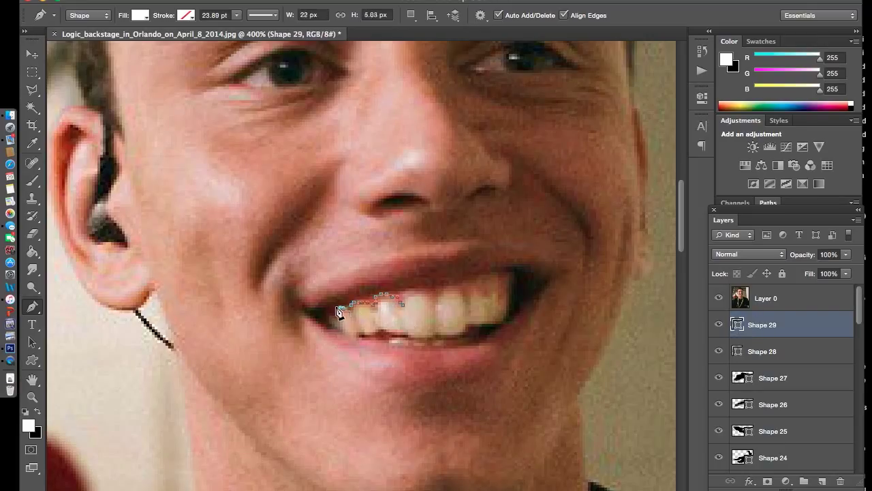
click(331, 323)
click(349, 334)
click(364, 336)
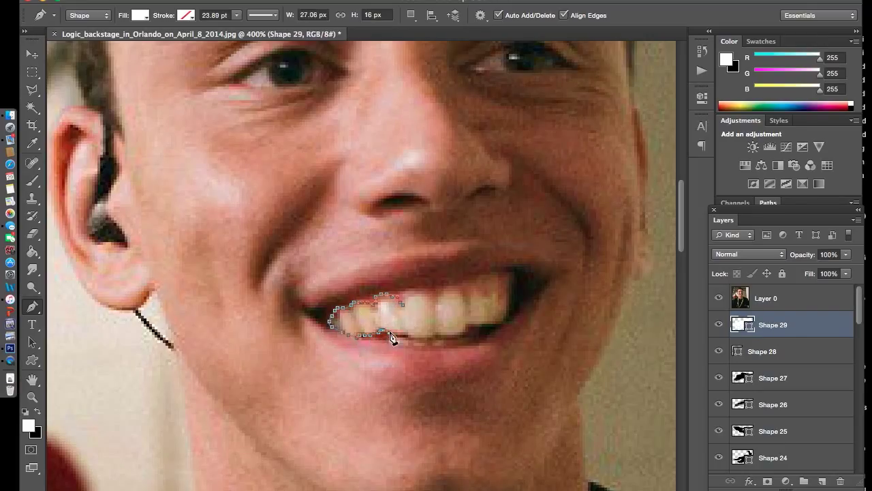
click(423, 337)
click(436, 336)
click(454, 335)
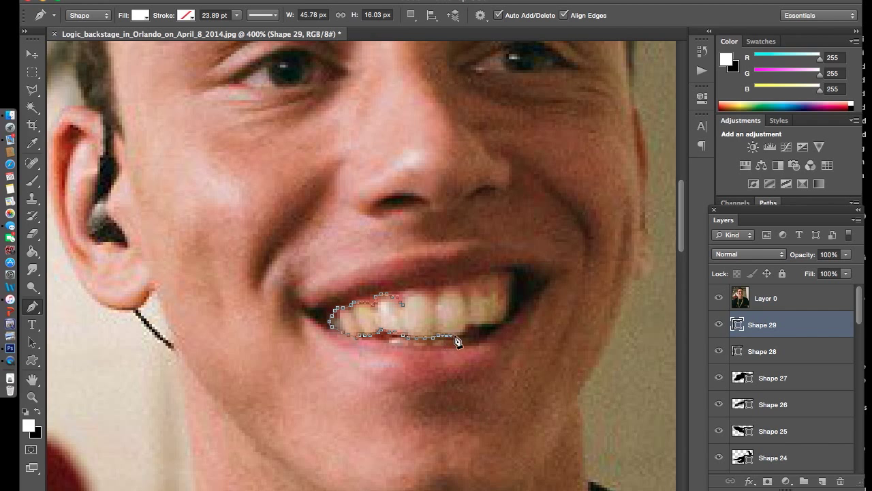
Step: Delete the misplaced and extra right-end anchors so the white teeth shape (Shape 29) is complete
right_click(508, 300)
click(565, 306)
right_click(504, 287)
click(503, 287)
click(497, 327)
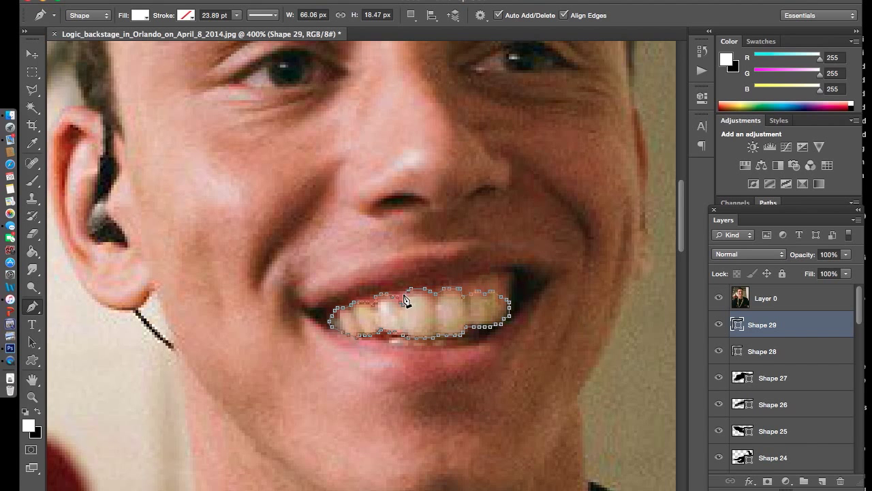
key(Escape)
Step: Sample the red lip colour from the photo and add a new empty layer for the lips
click(30, 426)
click(402, 286)
click(789, 265)
click(789, 350)
click(822, 481)
Step: Trace a closed 194/103/102 lip shape (Shape 30) around the mouth and teeth
click(512, 272)
click(474, 277)
click(452, 282)
click(427, 282)
click(408, 286)
click(378, 291)
click(326, 311)
click(330, 321)
click(357, 335)
click(375, 337)
click(445, 346)
click(474, 340)
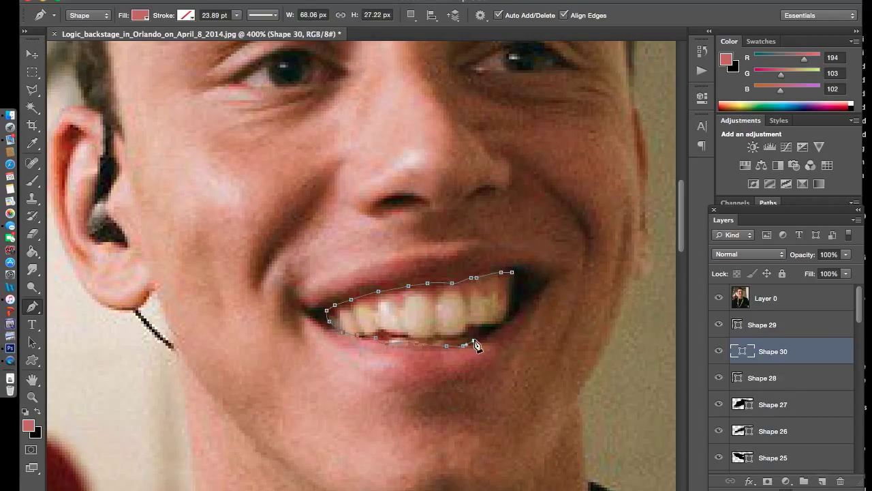
click(512, 271)
Step: Toggle the photo to check the lip shape, then sample a darker lip red from the photo
click(766, 298)
click(719, 298)
click(718, 298)
click(719, 298)
click(719, 298)
click(719, 298)
click(720, 298)
click(28, 425)
click(423, 358)
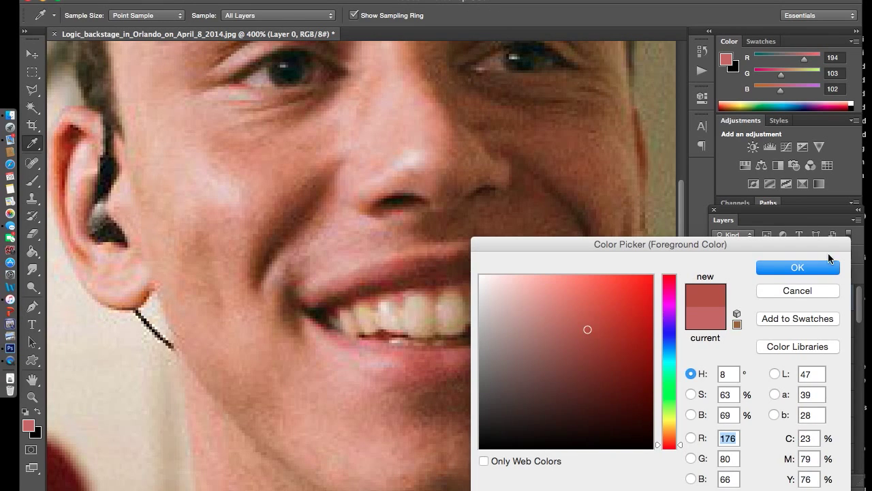
Step: Accept the darker 176/80/66 red on a new layer below the photo and begin curving the upper lip
click(807, 269)
click(822, 481)
drag(767, 297, 783, 325)
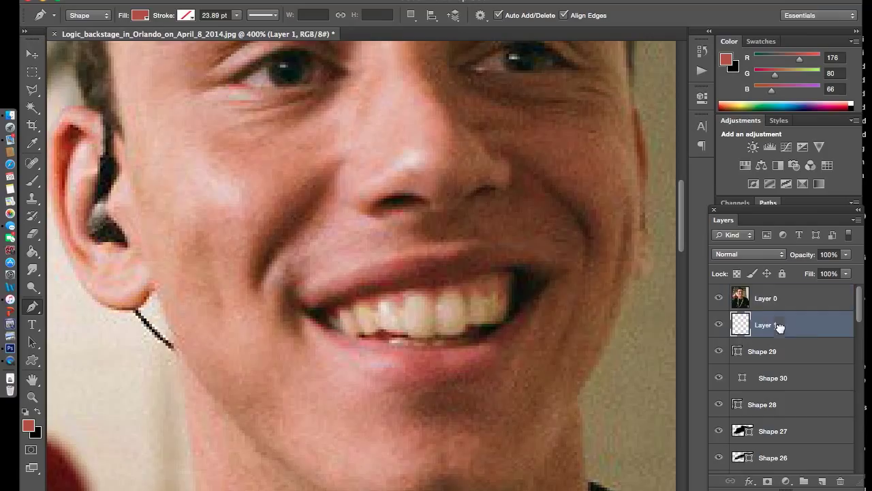
drag(401, 257, 419, 256)
mouse_move(336, 279)
mouse_down()
mouse_move(326, 283)
mouse_move(330, 310)
mouse_up()
click(297, 302)
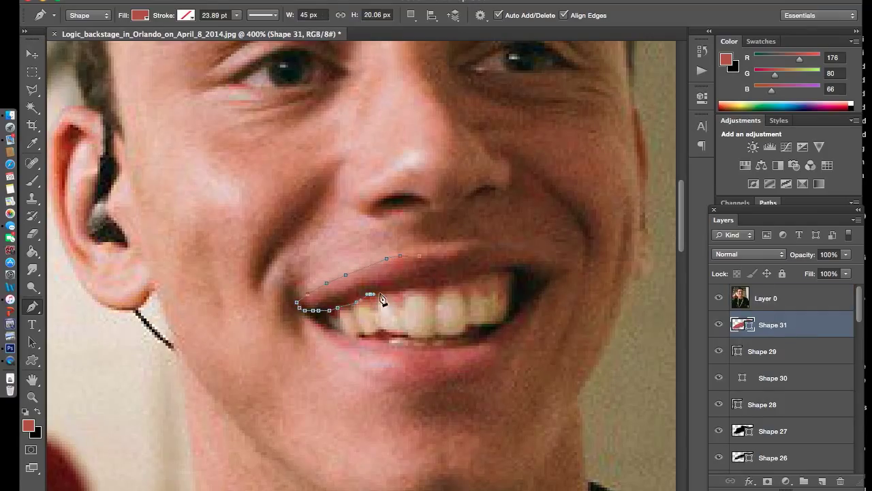
Step: Trace the rest of the first upper lip outline to the right corner and close it
click(449, 282)
click(474, 280)
click(487, 275)
click(501, 274)
click(512, 273)
drag(530, 277, 538, 283)
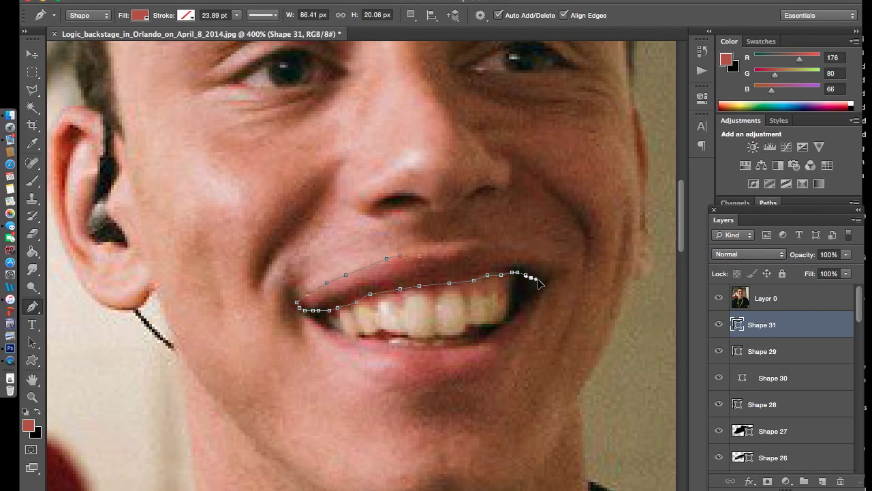
click(558, 263)
click(534, 253)
click(520, 250)
click(507, 247)
click(493, 248)
click(469, 244)
click(421, 261)
Step: Undo the last lip path edit and hide the first upper lip shape layer
right_click(455, 240)
right_click(460, 242)
key(Escape)
click(137, 1)
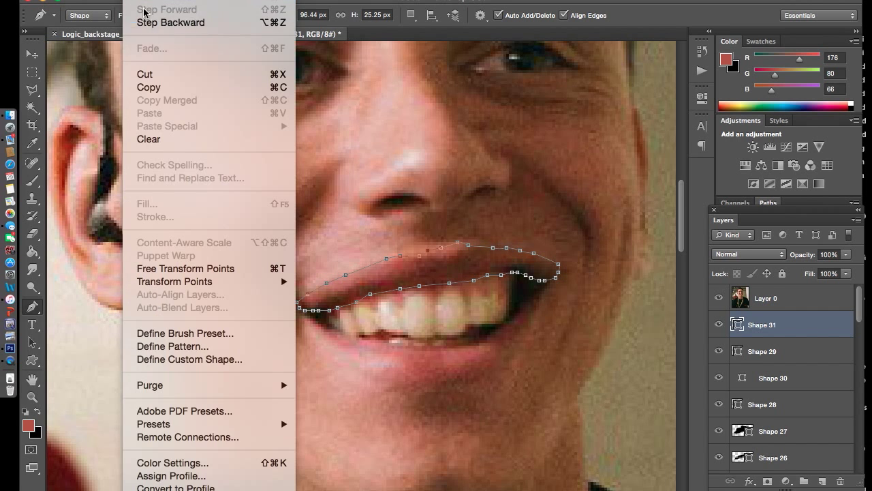
click(174, 25)
right_click(470, 247)
key(Escape)
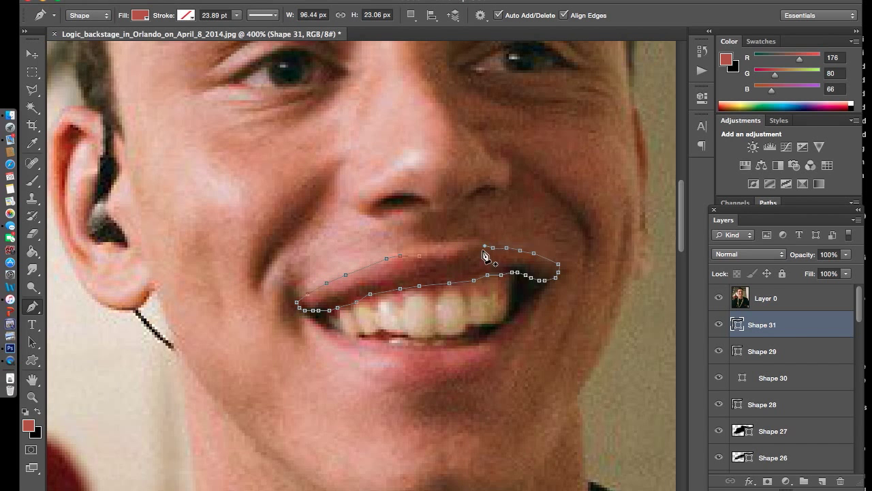
click(476, 245)
click(718, 351)
click(789, 357)
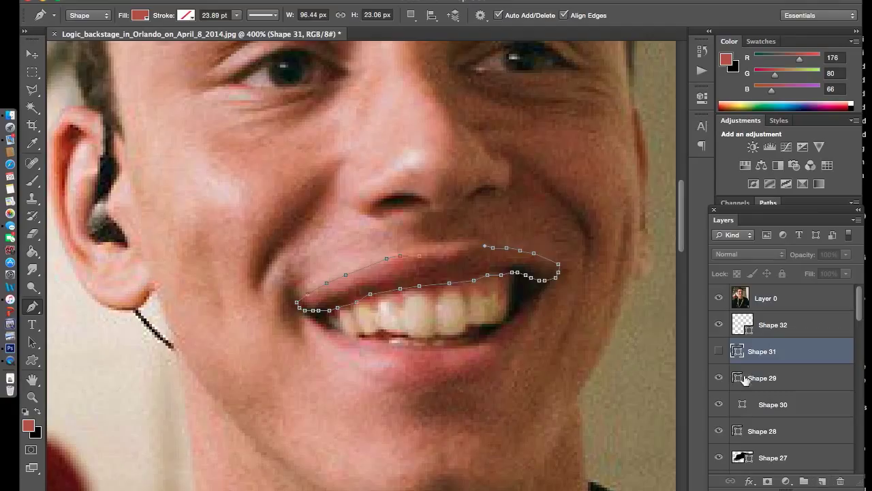
Step: Start a new upper lip outline around the left mouth corner
click(823, 482)
click(430, 253)
click(391, 255)
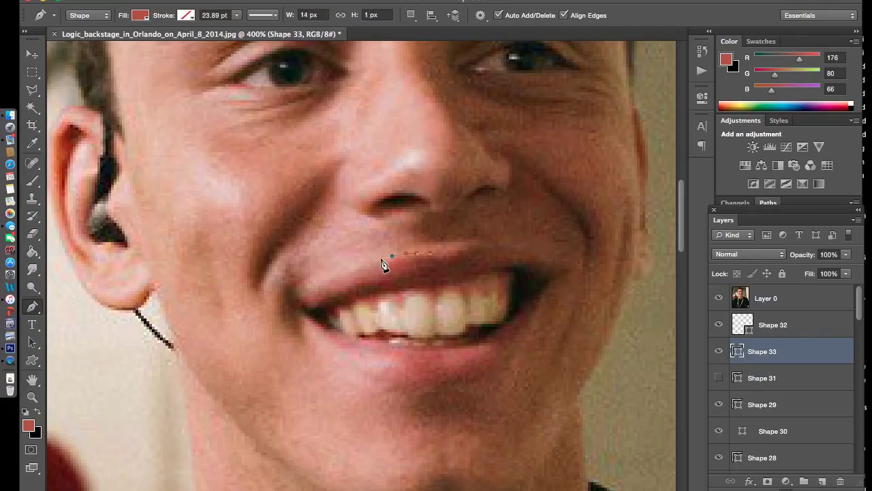
click(326, 280)
click(313, 286)
click(302, 294)
click(296, 303)
click(302, 310)
click(321, 308)
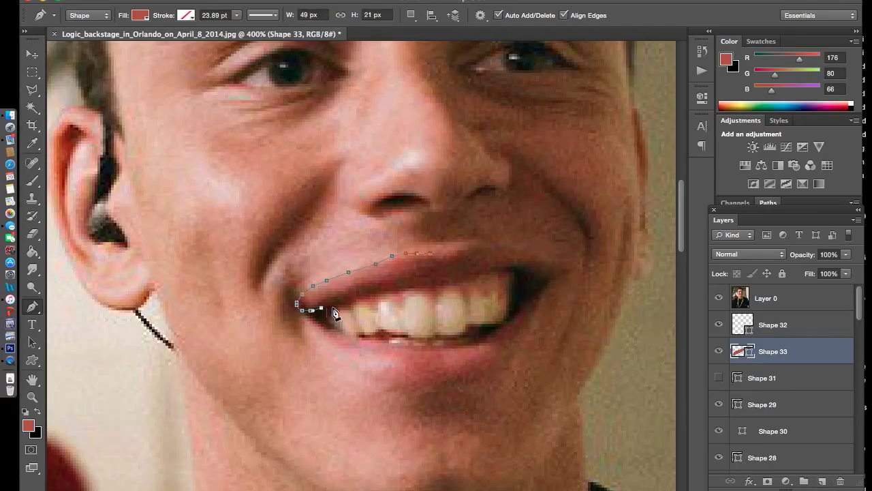
Step: Trace along the upper teeth edge to the right corner and back, closing the upper lip shape
click(414, 288)
click(441, 285)
click(476, 278)
click(498, 275)
click(512, 275)
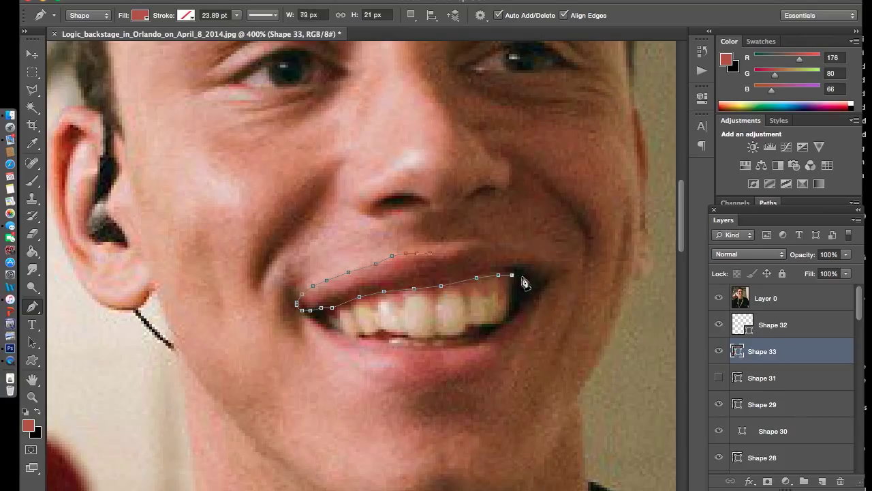
click(545, 280)
click(511, 253)
click(501, 251)
click(487, 247)
click(479, 245)
click(471, 244)
click(437, 255)
Step: Trace and close a curved lower lip shape below the teeth
click(327, 327)
click(349, 334)
click(376, 339)
click(474, 345)
click(485, 338)
click(503, 326)
click(520, 309)
click(506, 343)
click(490, 359)
click(490, 368)
drag(479, 381, 450, 387)
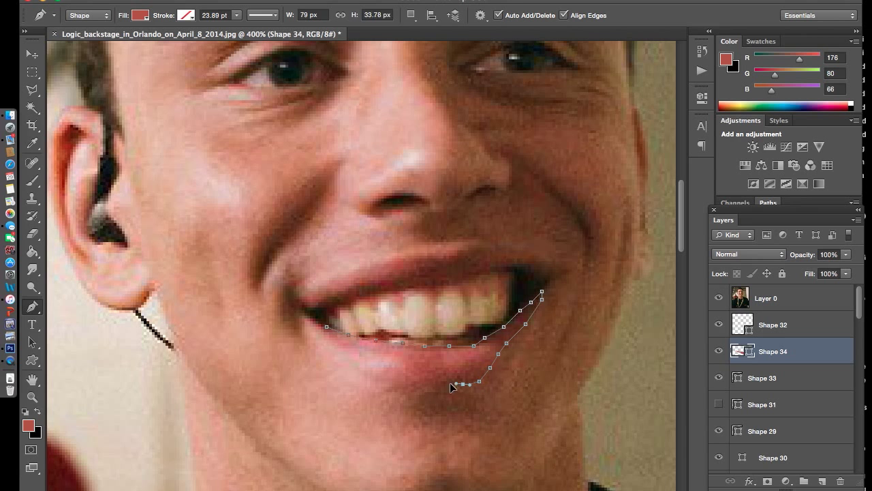
drag(395, 384, 369, 375)
click(328, 328)
Step: Hide the photo layer to view the flat illustration and select Shape 28 with the Move tool
click(784, 304)
click(719, 298)
click(719, 298)
click(719, 298)
key(v)
click(538, 294)
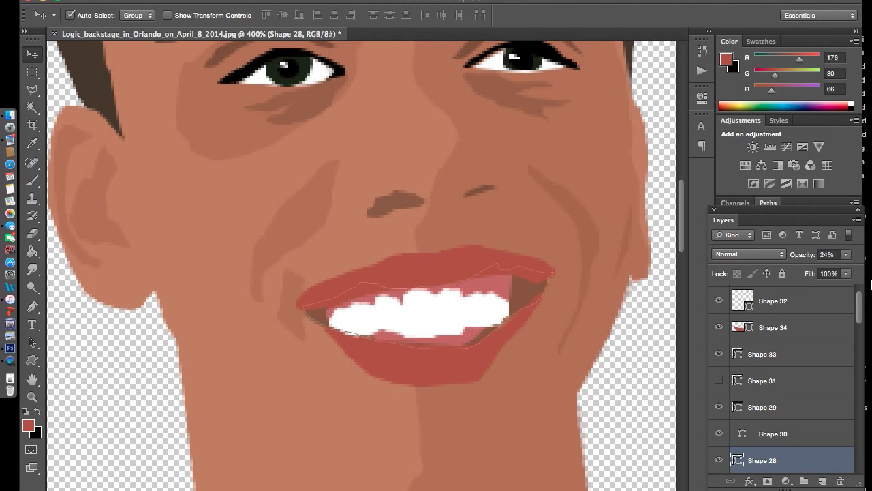
Step: Raise the mouth-interior Shape 28 opacity to 66% and set black as the fill colour
drag(846, 254, 836, 270)
click(794, 307)
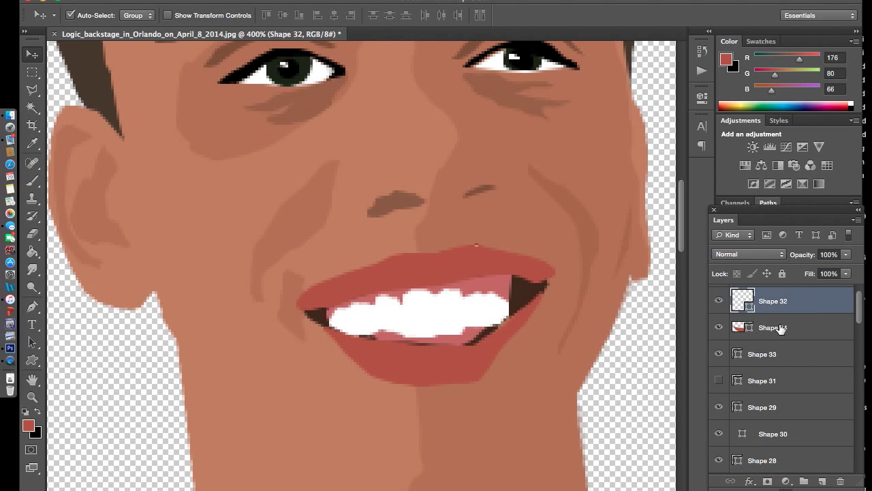
scroll(783, 317, up, 1)
key(ctrl+shift+alt+n)
click(38, 412)
click(32, 307)
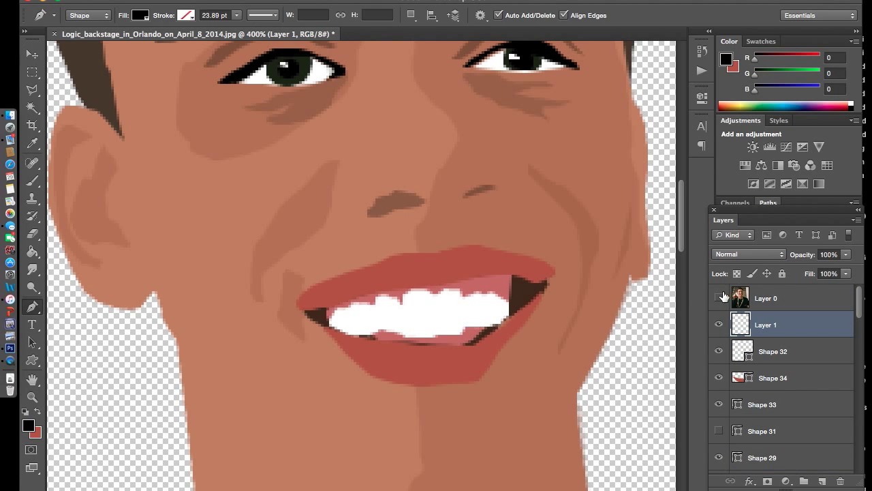
click(718, 298)
Step: Trace black Shape 35 over the dark gap at the right mouth corner
click(550, 278)
click(529, 268)
click(504, 267)
click(509, 287)
click(510, 300)
click(507, 313)
click(497, 325)
click(488, 323)
click(480, 326)
click(471, 335)
click(475, 342)
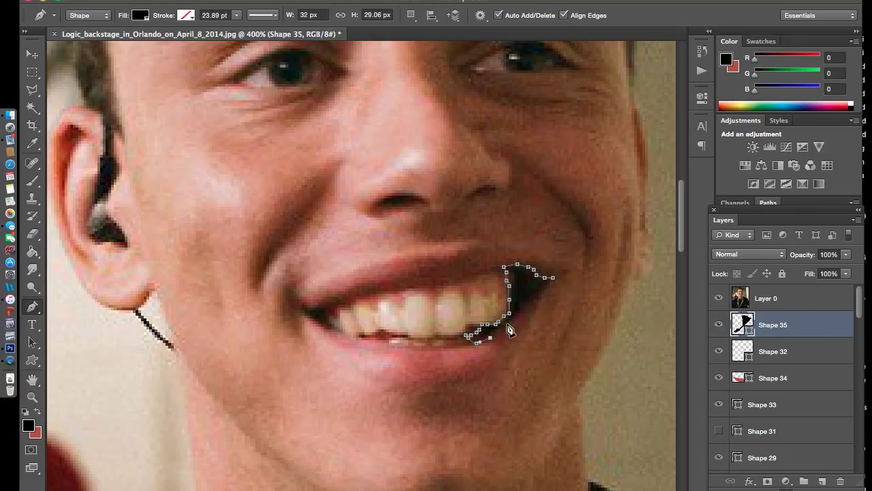
click(552, 279)
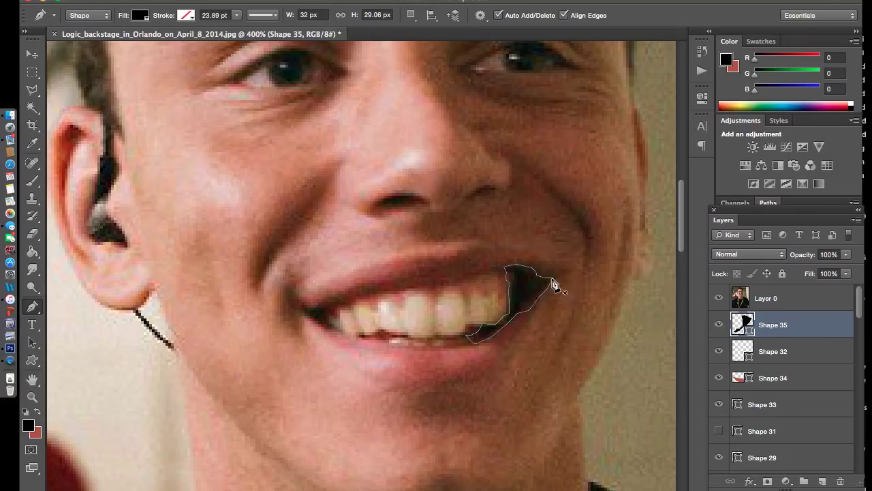
Step: Trace black Shape 36 along the left teeth, upper lip and left mouth corner
click(330, 318)
click(339, 313)
click(351, 310)
click(369, 299)
click(395, 291)
click(417, 285)
click(436, 286)
click(446, 281)
click(463, 280)
click(490, 270)
click(469, 253)
click(436, 261)
click(389, 278)
click(354, 283)
click(335, 294)
click(313, 301)
click(300, 304)
click(318, 323)
click(330, 328)
click(333, 317)
Step: Hide the photo, lower both mouth-corner shadows' opacity, and zoom out to the whole face
click(718, 298)
shift+click(773, 351)
drag(845, 254, 790, 272)
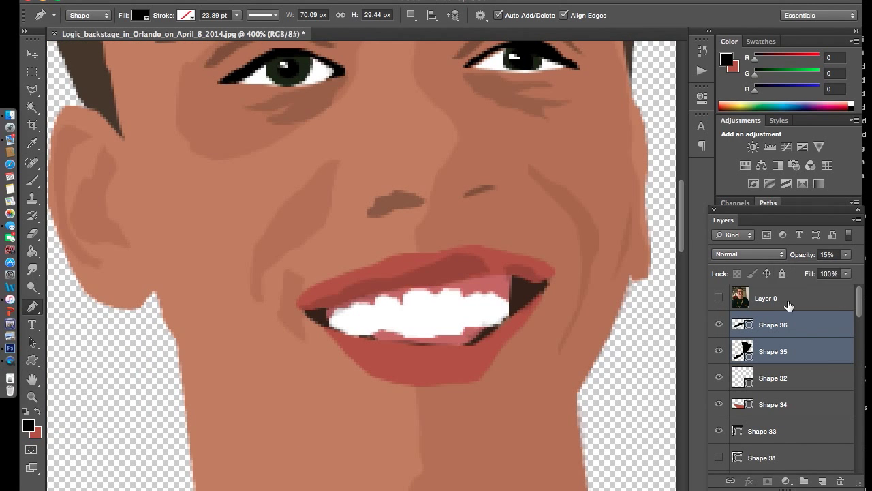
click(791, 300)
key(ctrl+1)
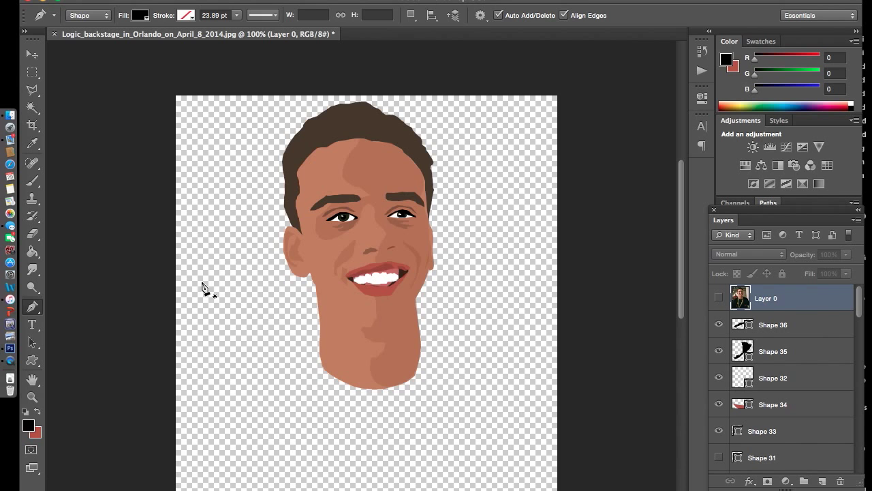
Step: Compare with the photo, zoom in to 500% on the mouth, and show Layer 0 for tracing
key(v)
click(719, 297)
click(719, 298)
click(719, 298)
click(719, 298)
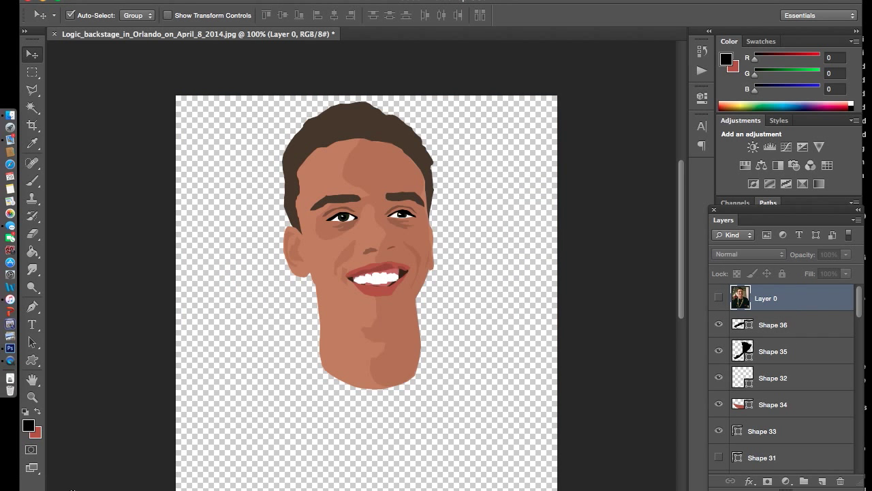
key(ctrl+plus)
key(ctrl+plus)
key(ctrl+plus)
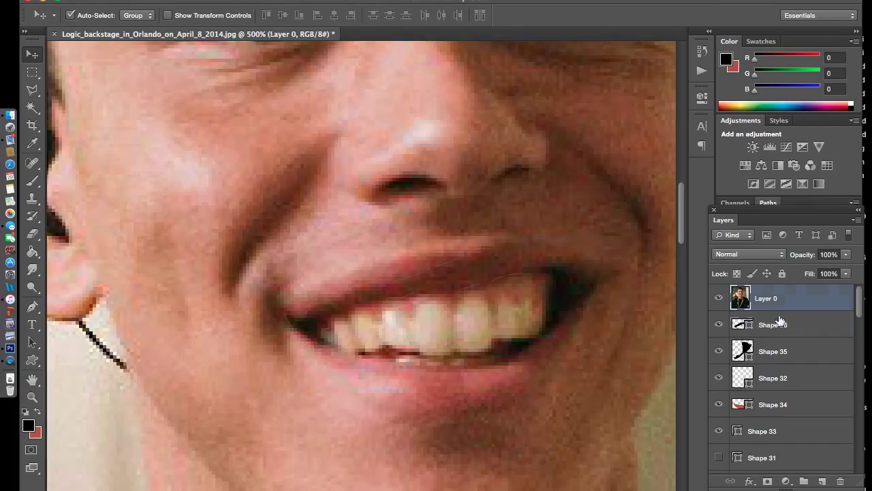
ctrl+click(823, 481)
key(p)
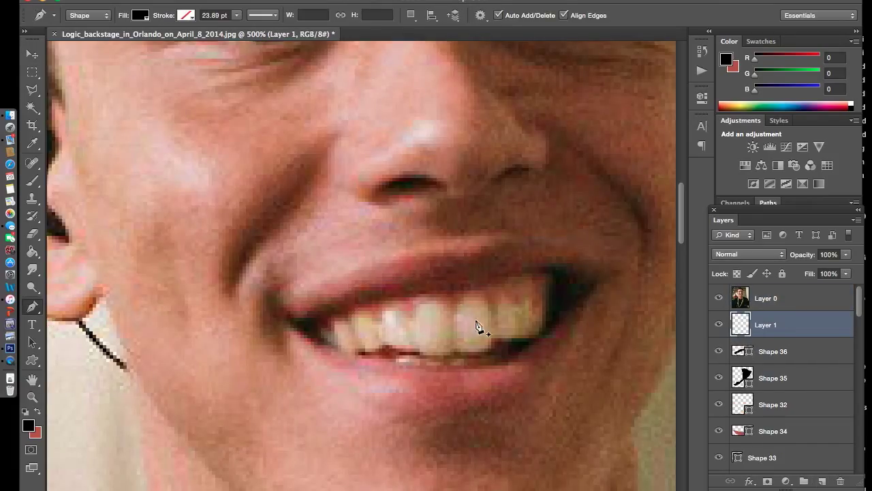
Step: Begin Shape 37 by tracing around the two central upper teeth
click(460, 302)
click(454, 334)
click(469, 343)
click(491, 332)
click(502, 302)
click(518, 299)
click(534, 300)
click(546, 304)
click(546, 318)
click(533, 332)
click(521, 339)
Step: Trace along the lower tooth edge and left teeth, then close Shape 37
click(492, 348)
click(474, 352)
click(453, 352)
click(433, 352)
click(406, 347)
click(386, 345)
click(372, 342)
click(358, 335)
click(345, 331)
click(348, 318)
click(407, 338)
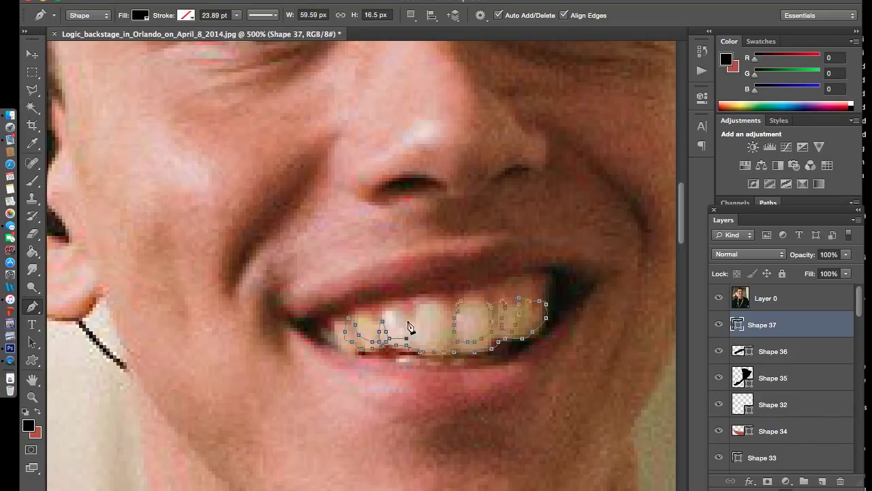
click(443, 301)
click(454, 313)
Step: Hide Layer 0 and zoom back to 100% to view the whole face
click(766, 298)
click(718, 298)
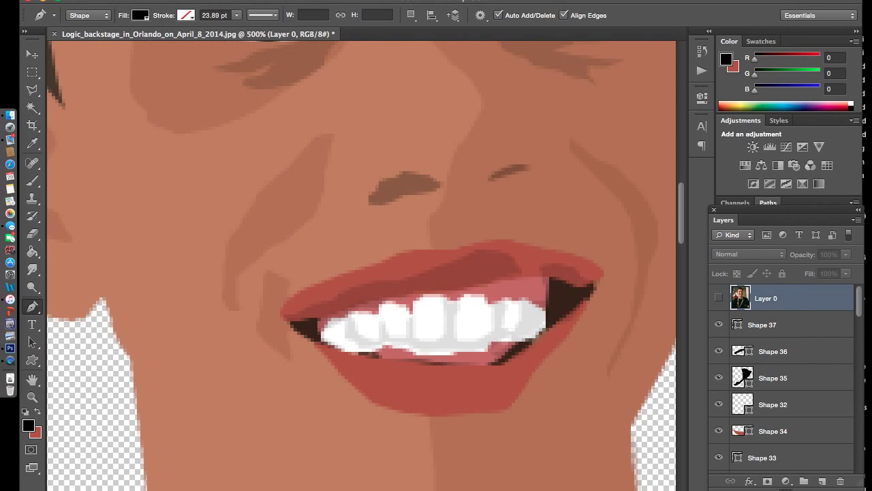
key(ctrl+1)
key(v)
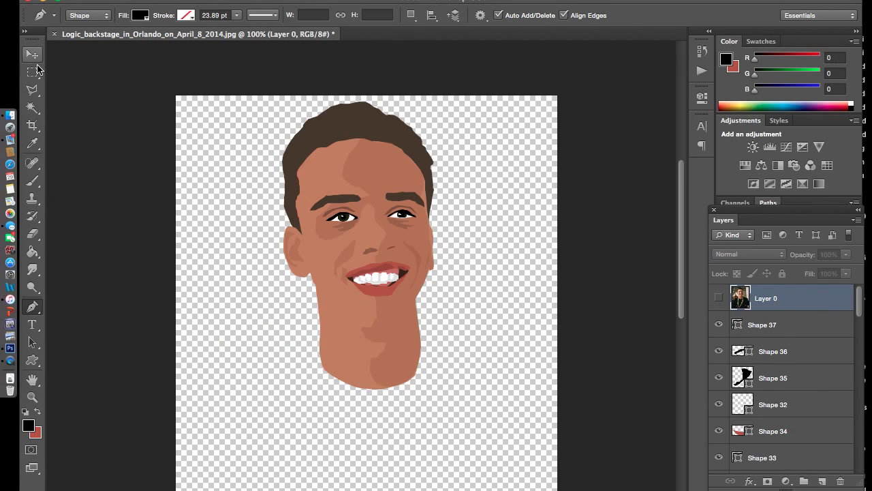